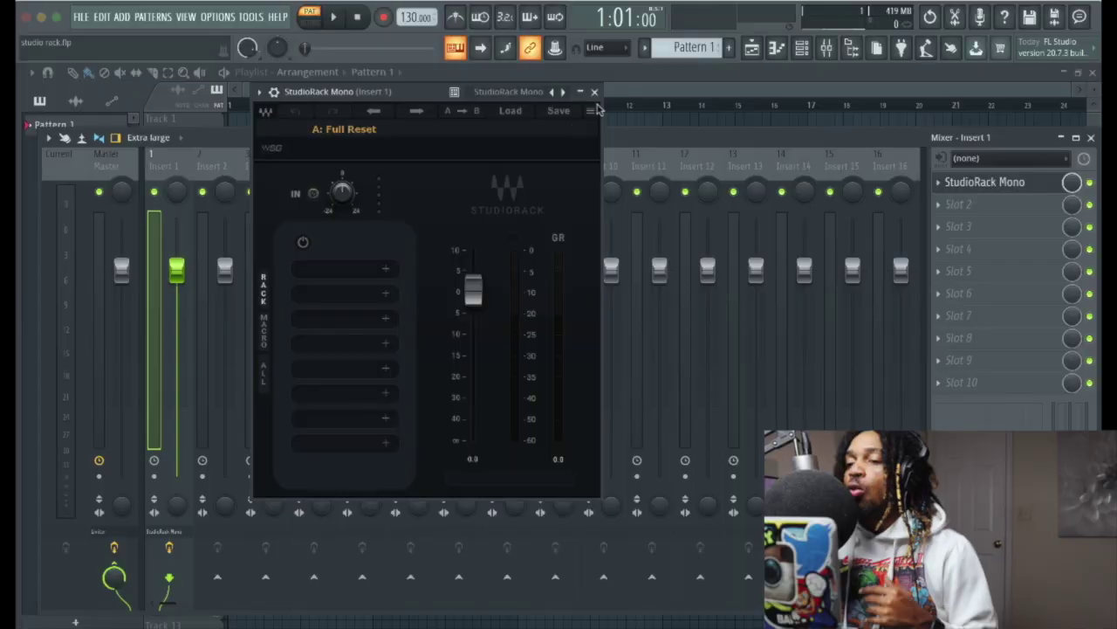
# Set the StudioRack interface size to 125%, reposition its window and show the macros and rack together in the ALL view.
pyautogui.click(590, 110)
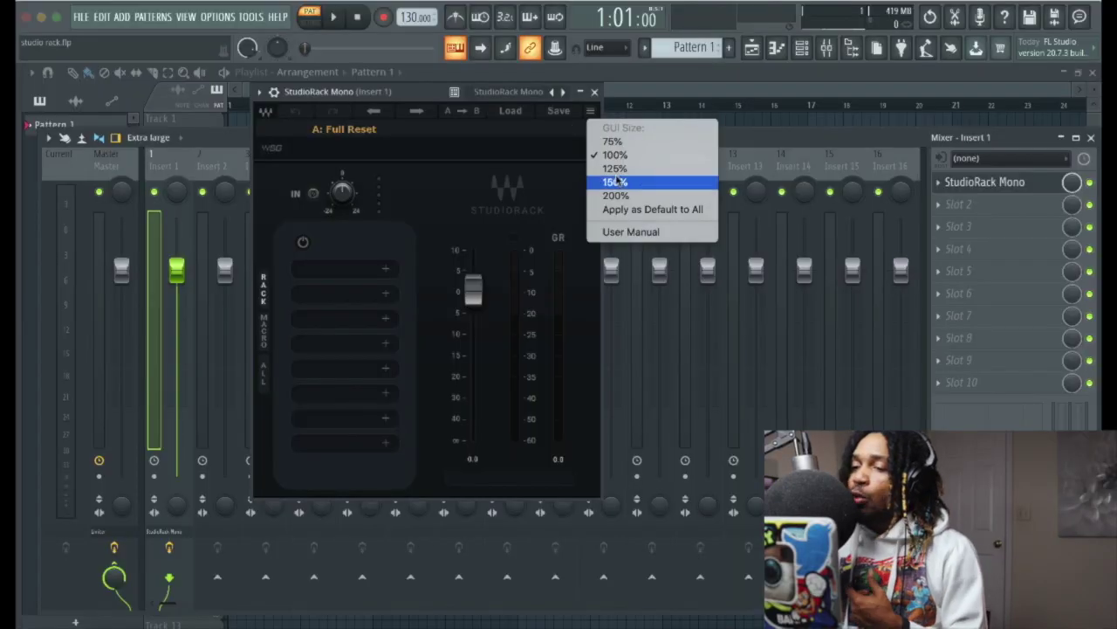
pyautogui.click(613, 165)
pyautogui.moveTo(479, 92); pyautogui.dragTo(527, 59)
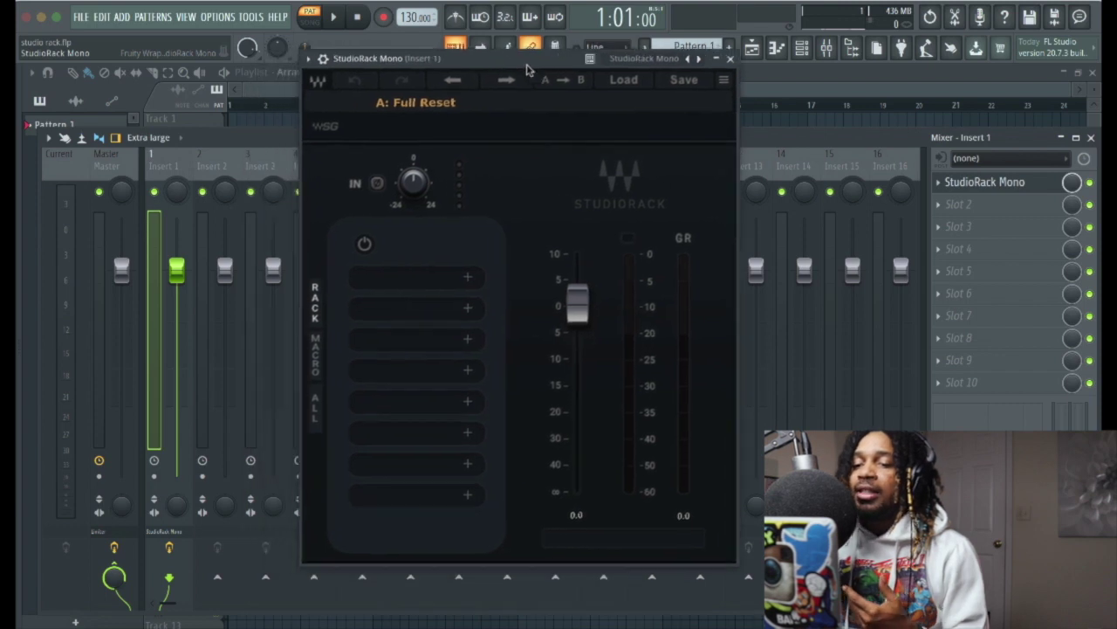
pyautogui.click(315, 406)
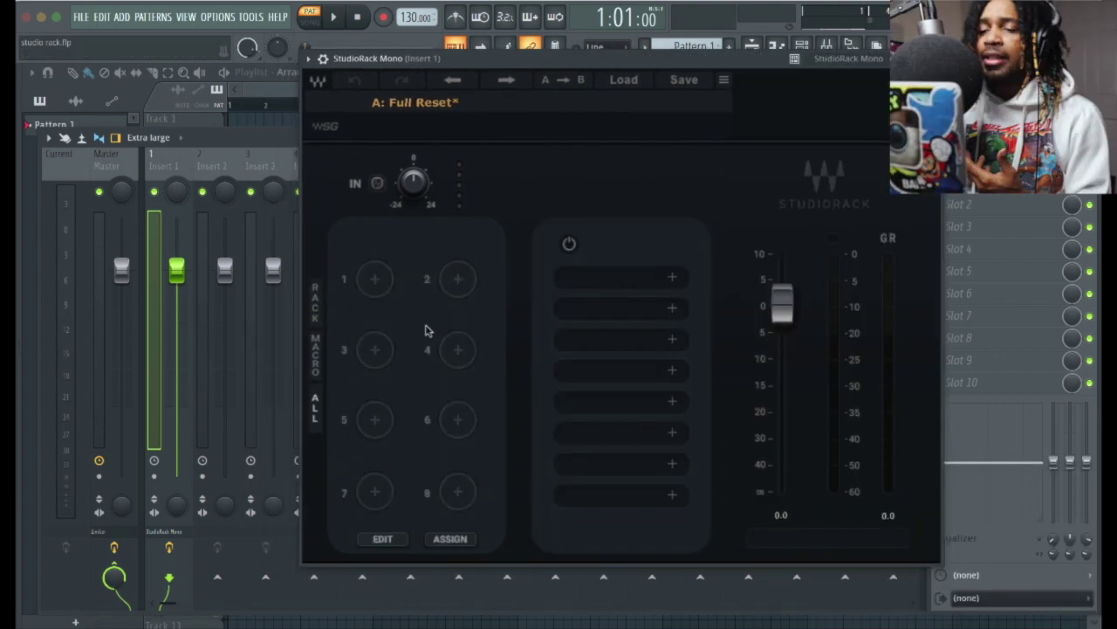
# Search the plugin list for "wave" and insert Waves Tune Real-Time in the first rack slot.
pyautogui.click(673, 278)
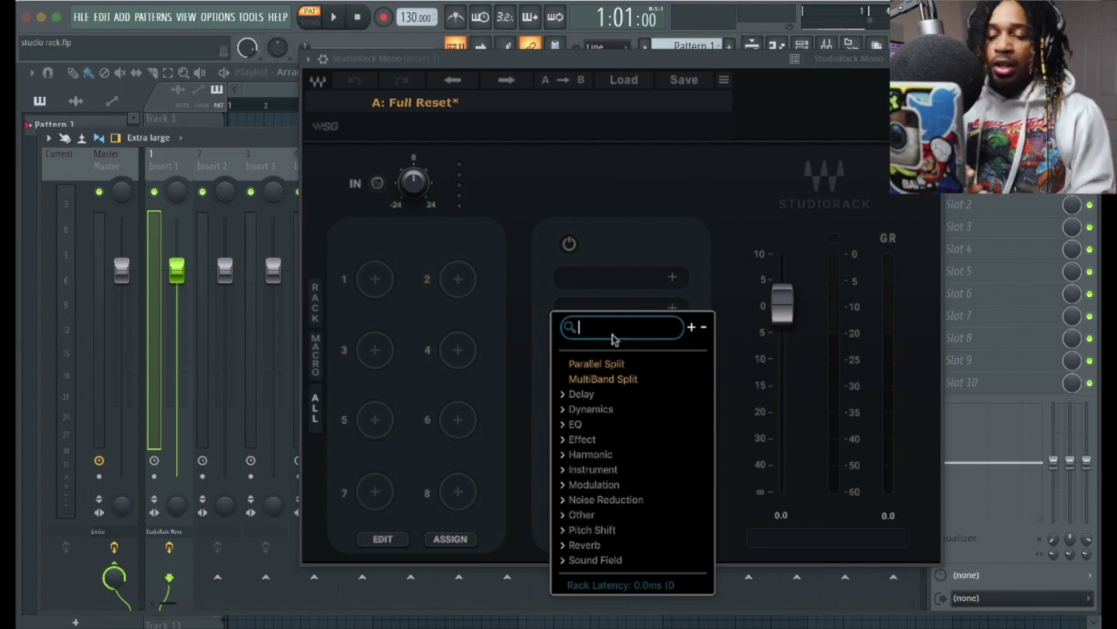
pyautogui.write('wave')
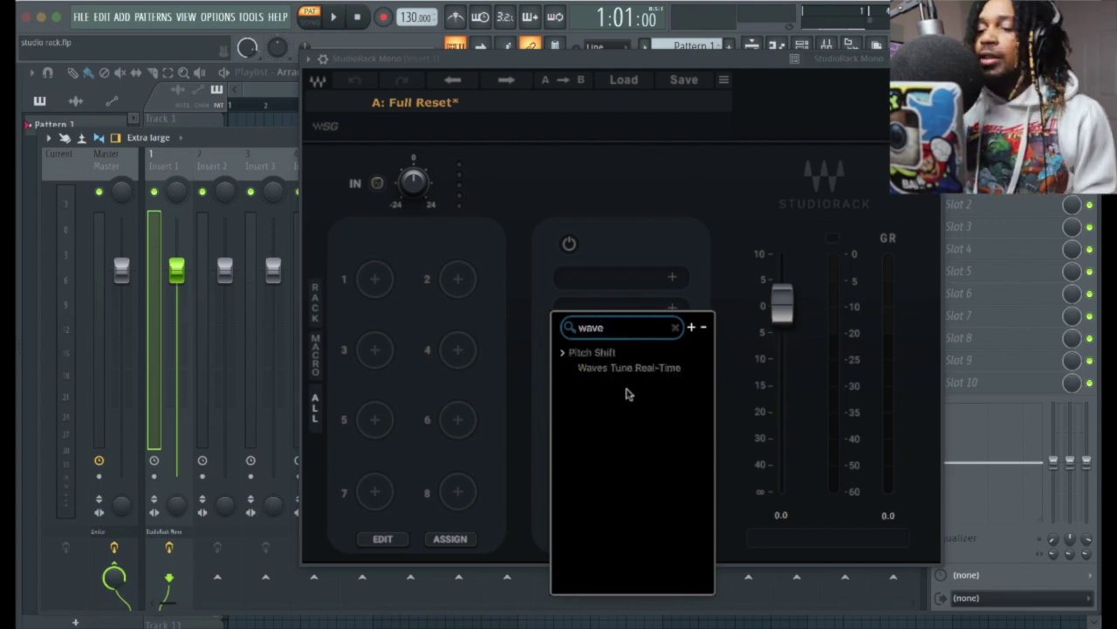
pyautogui.click(624, 371)
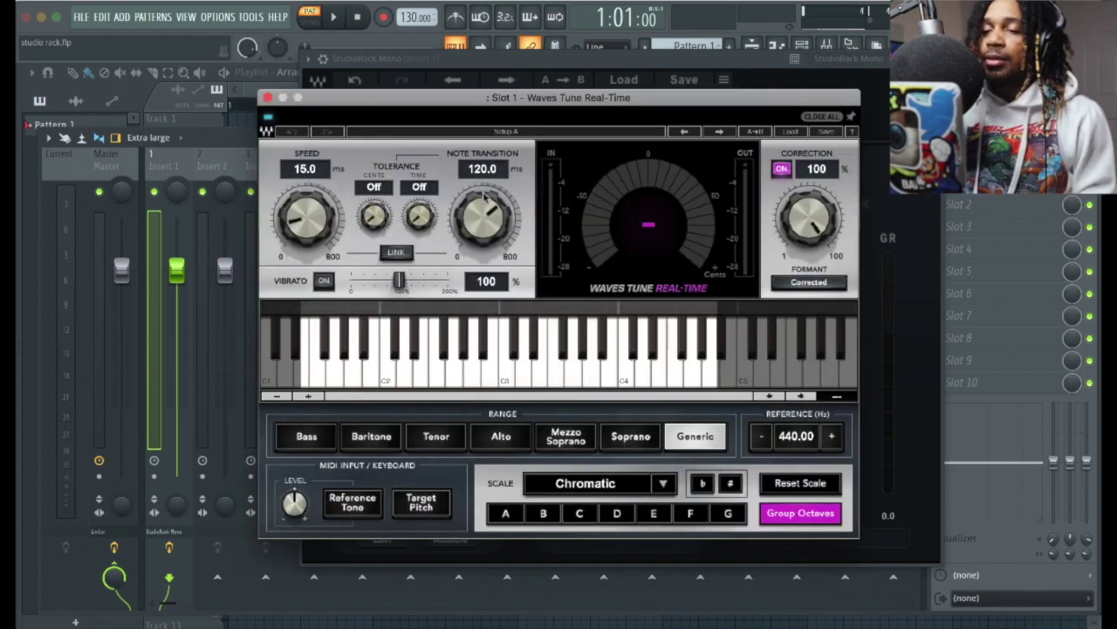
# Try out the Note Transition control and a few presets, ending with Waves Tune Real-Time on the Full Reset preset.
pyautogui.moveTo(485, 199); pyautogui.dragTo(485, 219)
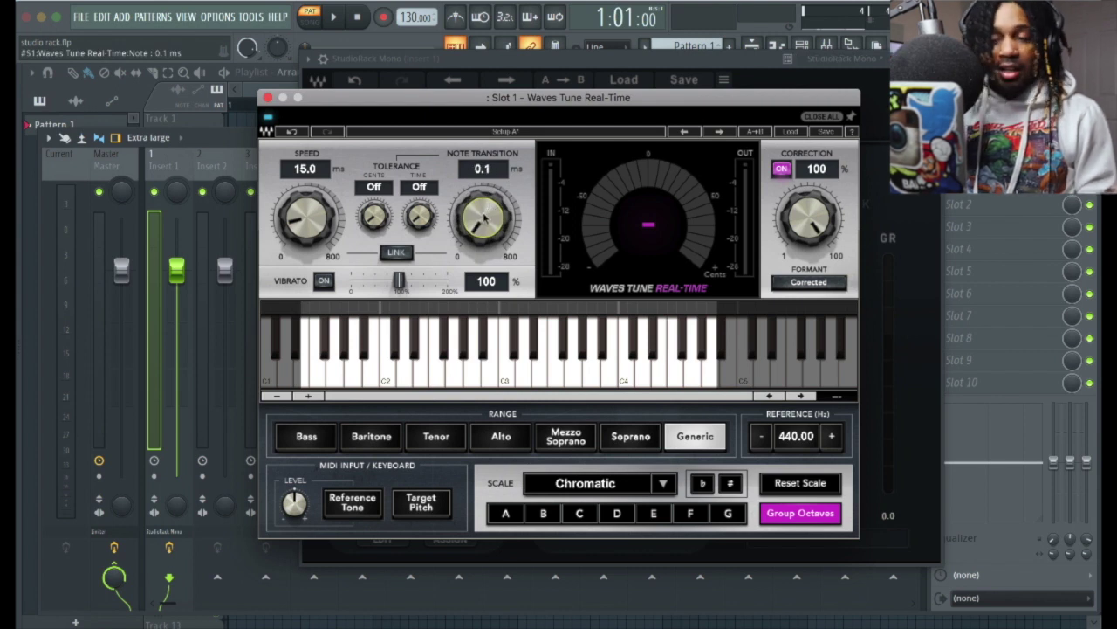
pyautogui.moveTo(485, 219); pyautogui.dragTo(480, 245)
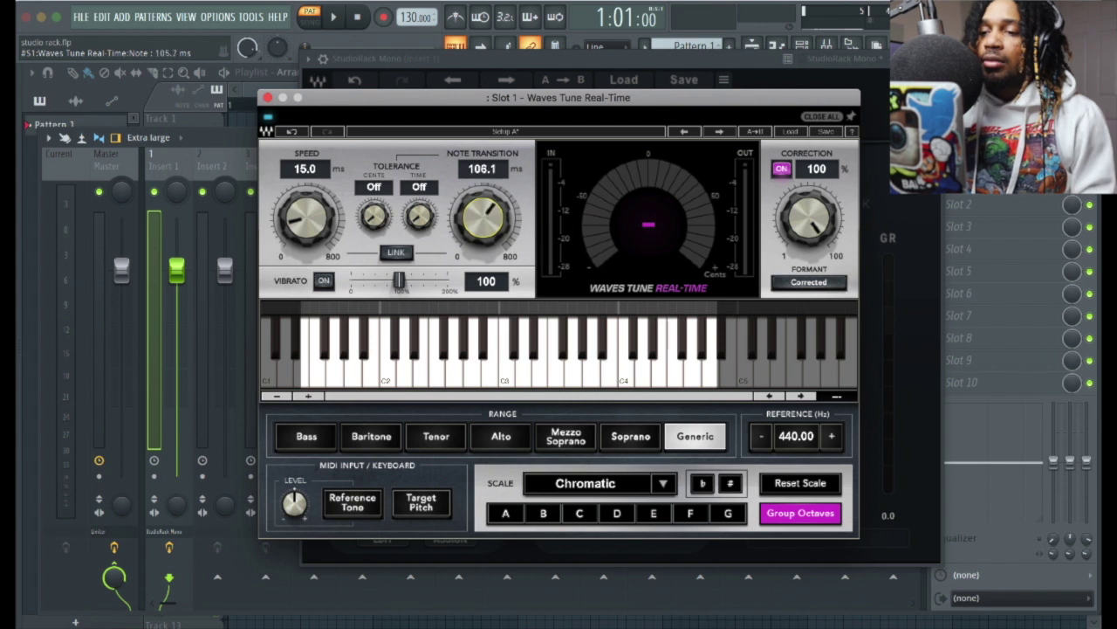
pyautogui.click(688, 130)
pyautogui.click(721, 133)
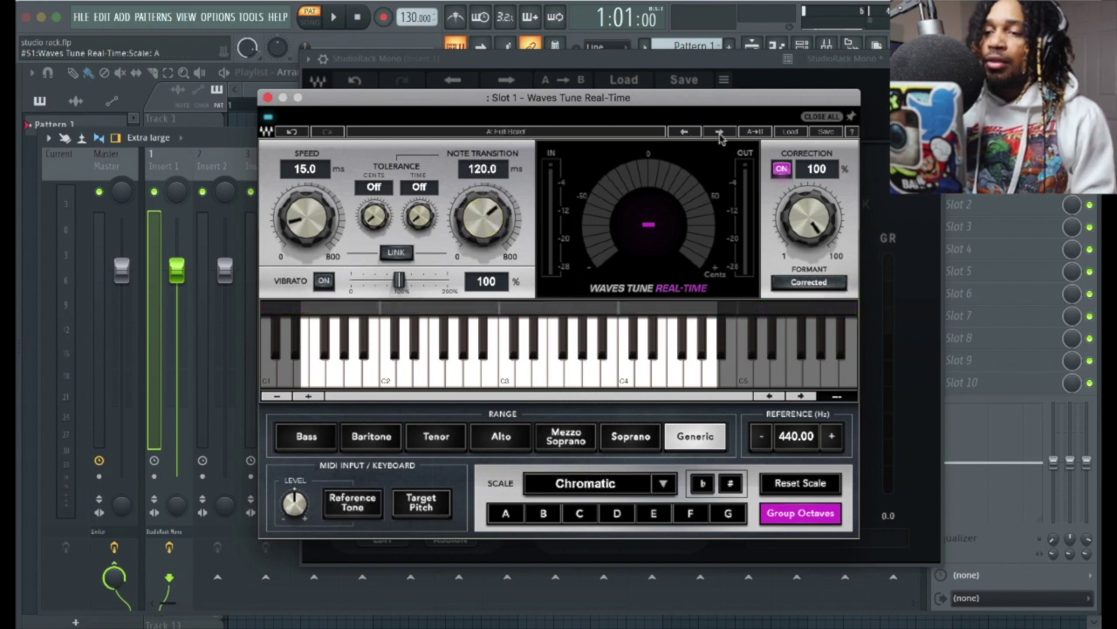
pyautogui.click(683, 132)
pyautogui.click(684, 132)
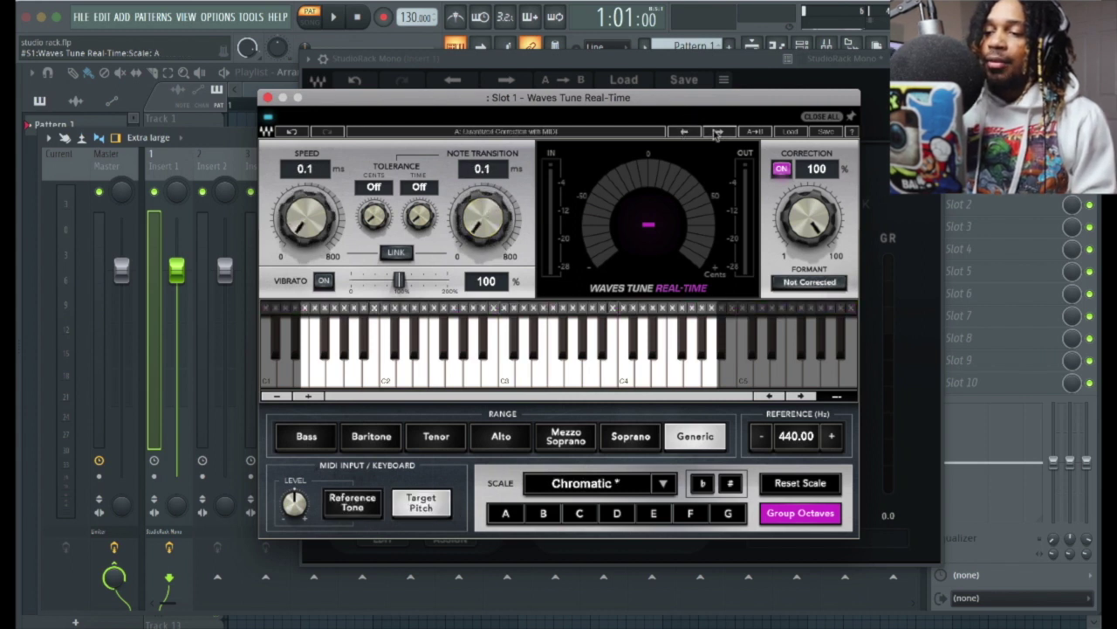
pyautogui.click(717, 132)
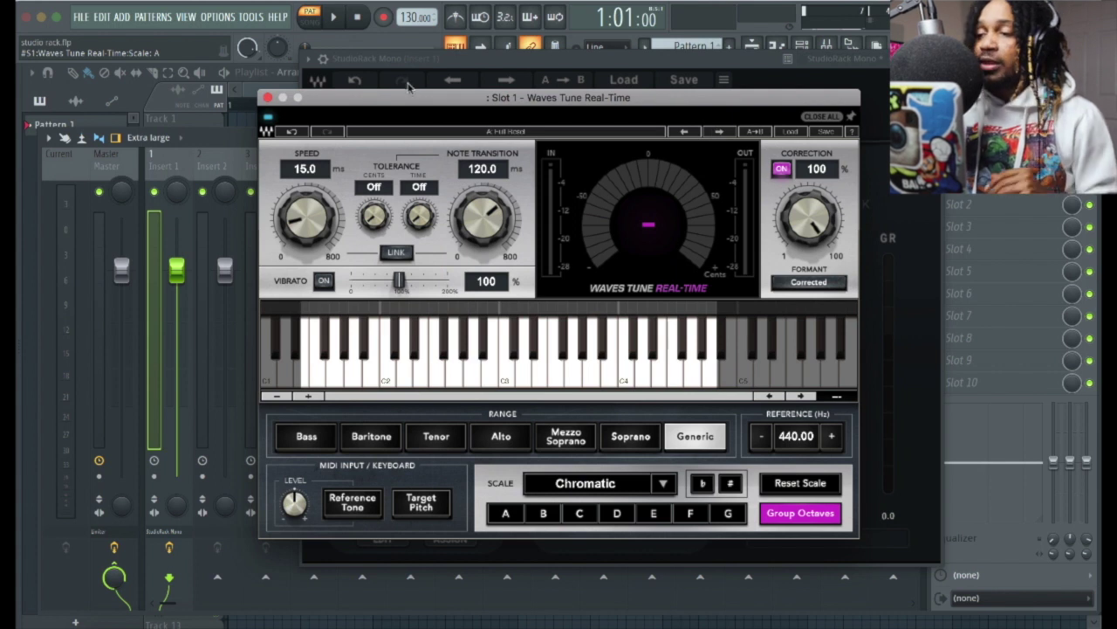
# Arrange the Waves Tune Real-Time and StudioRack windows side by side and shrink the StudioRack interface size to 75%.
pyautogui.moveTo(473, 106); pyautogui.dragTo(707, 117)
pyautogui.moveTo(550, 70); pyautogui.dragTo(284, 60)
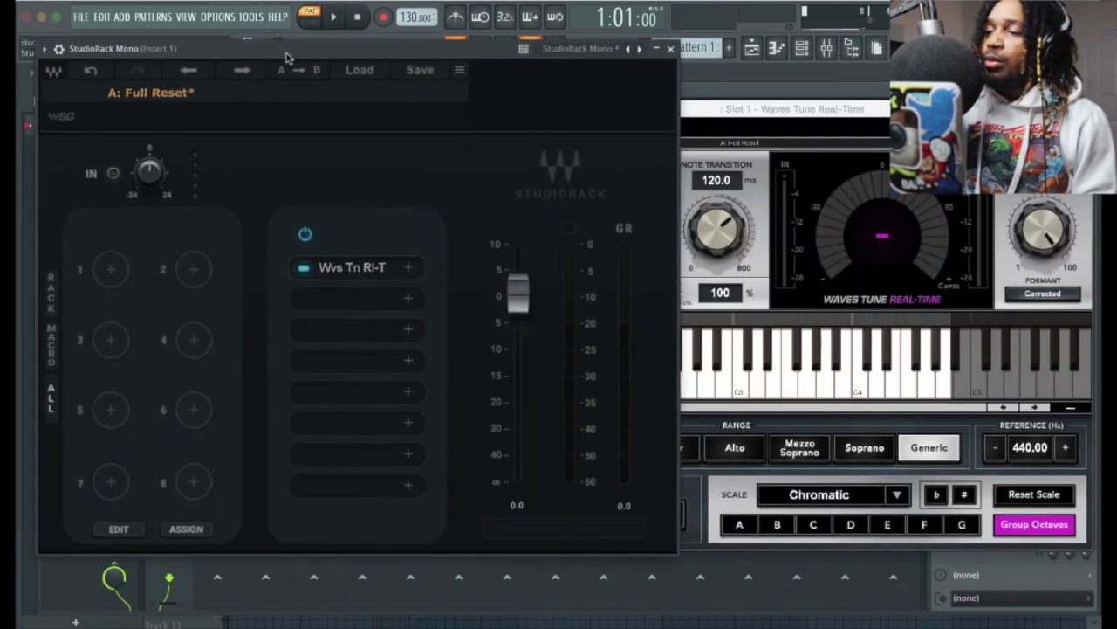
pyautogui.click(459, 78)
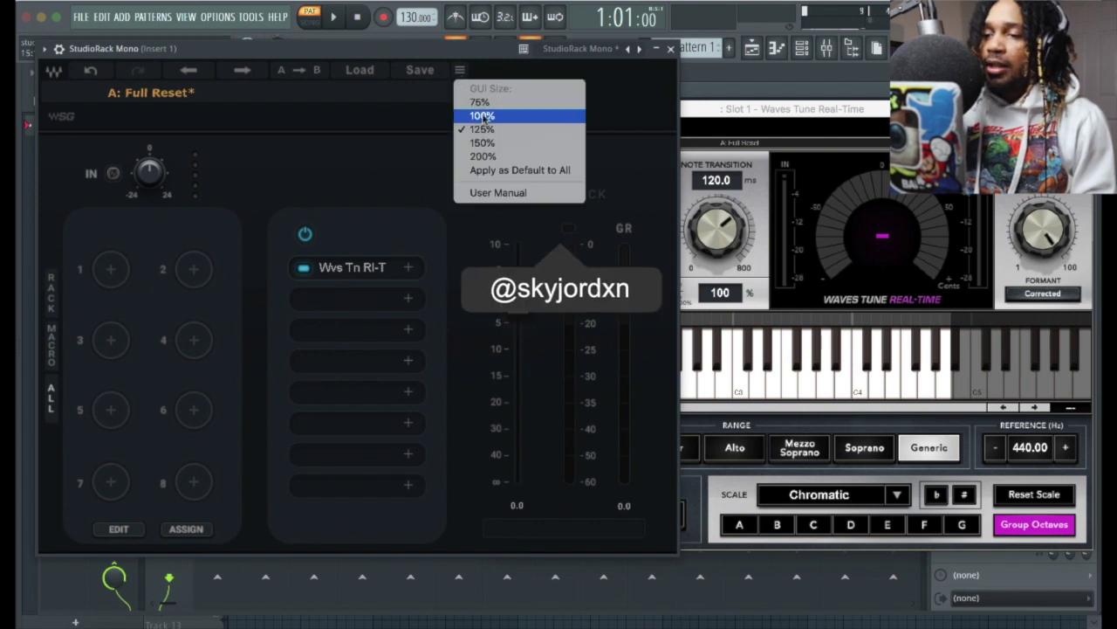
pyautogui.click(487, 100)
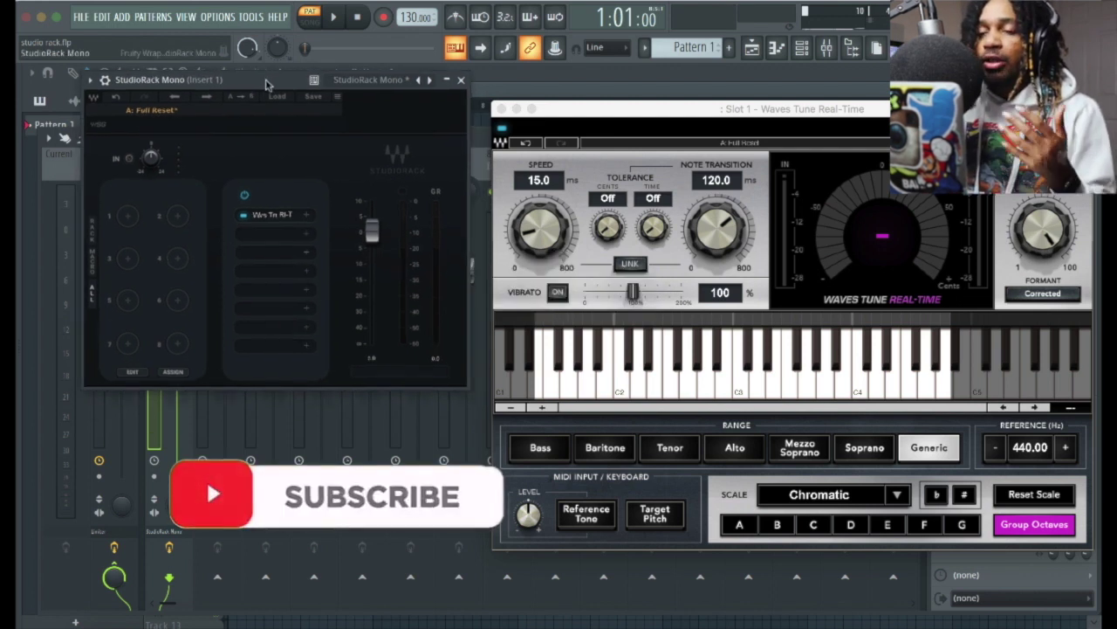
# Assign macro 1 to the On/Off control of Waves Tune Real-Time, rename it "WT ON/OFF" and try its knob.
pyautogui.click(134, 225)
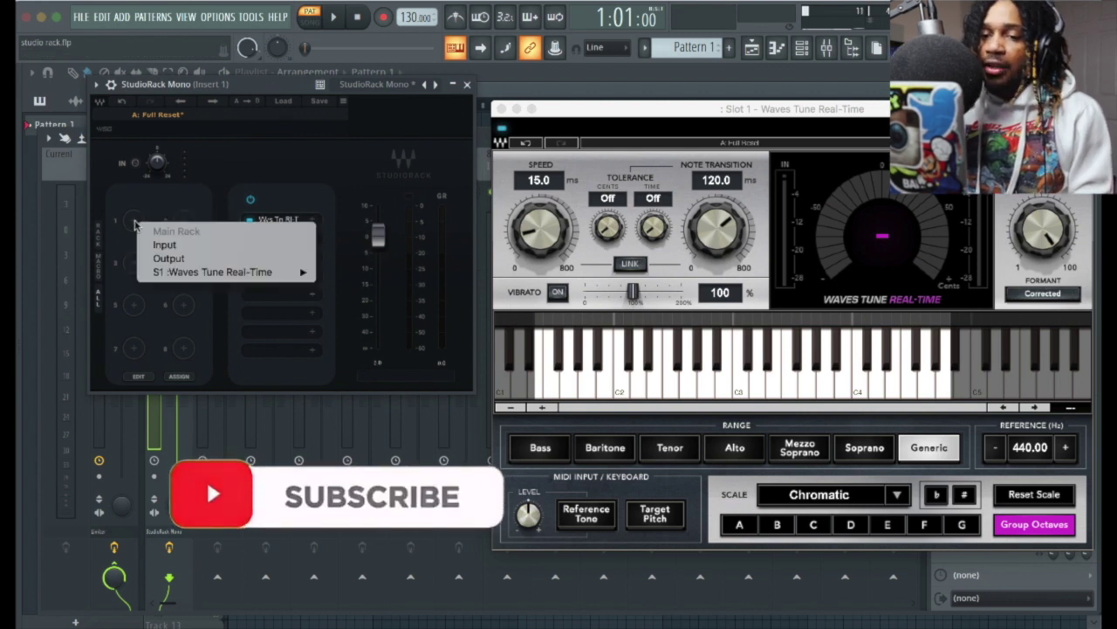
pyautogui.moveTo(262, 272)
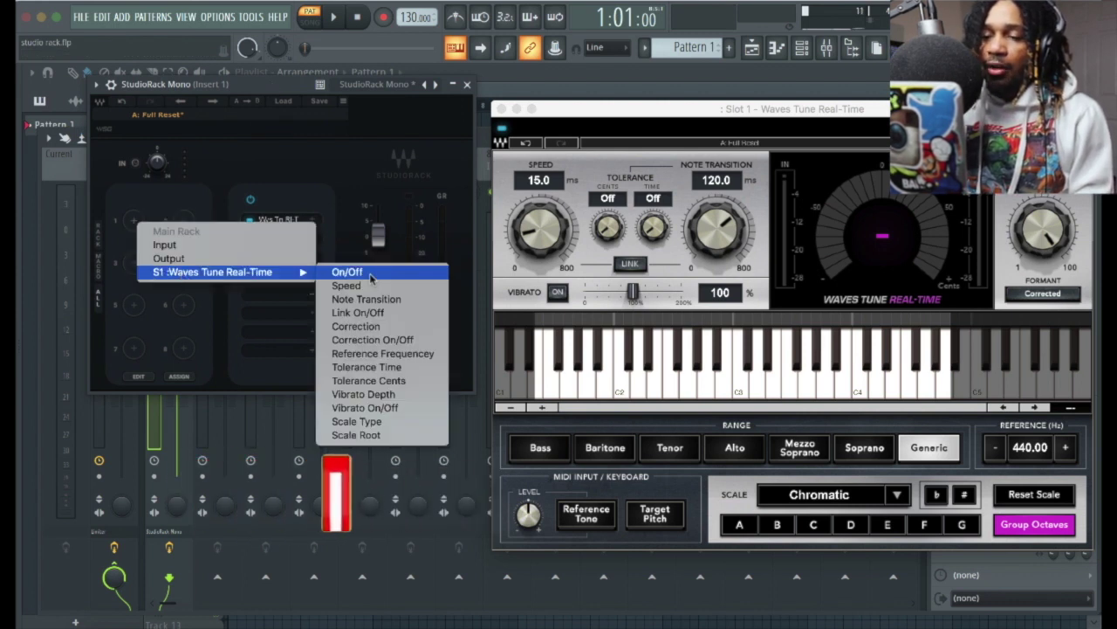
pyautogui.click(366, 273)
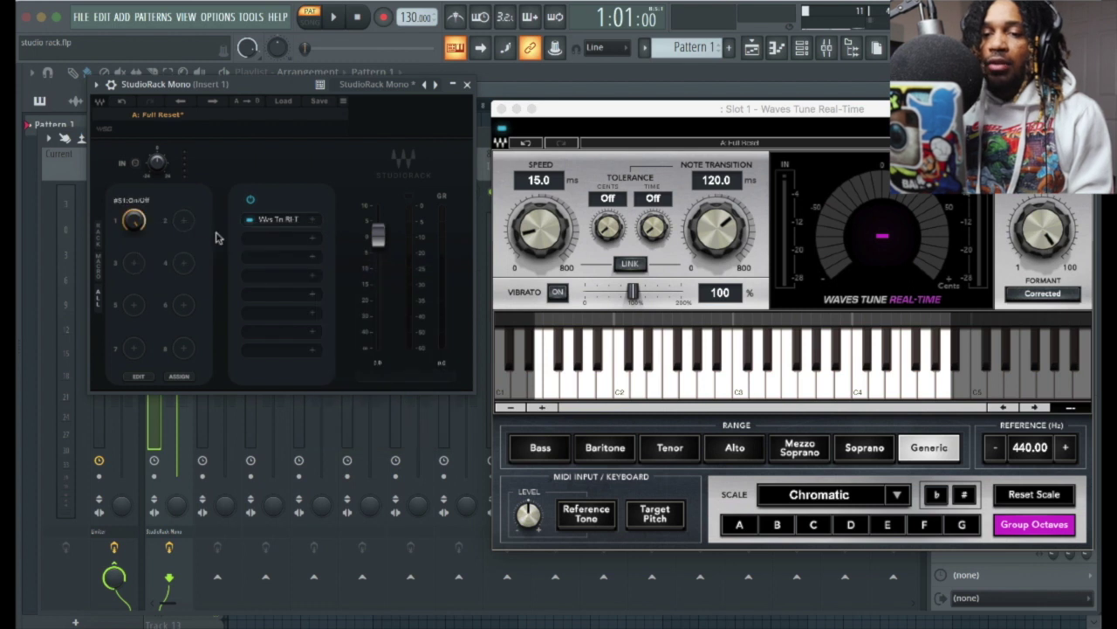
pyautogui.doubleClick(132, 200)
pyautogui.write('WT ON')
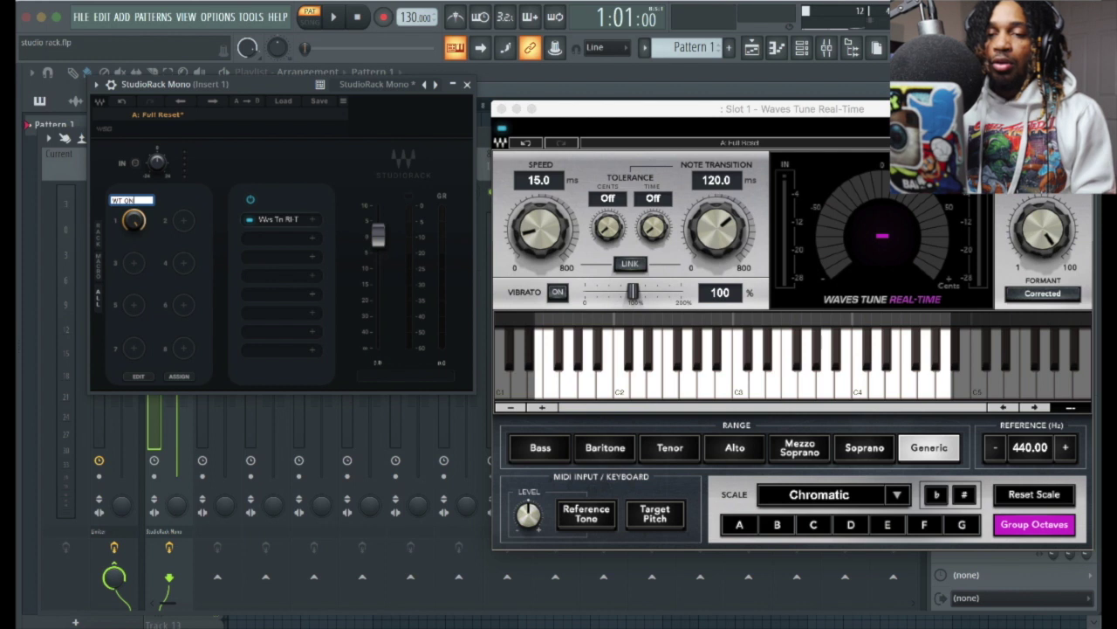
pyautogui.write('/OFF')
pyautogui.press('Return')
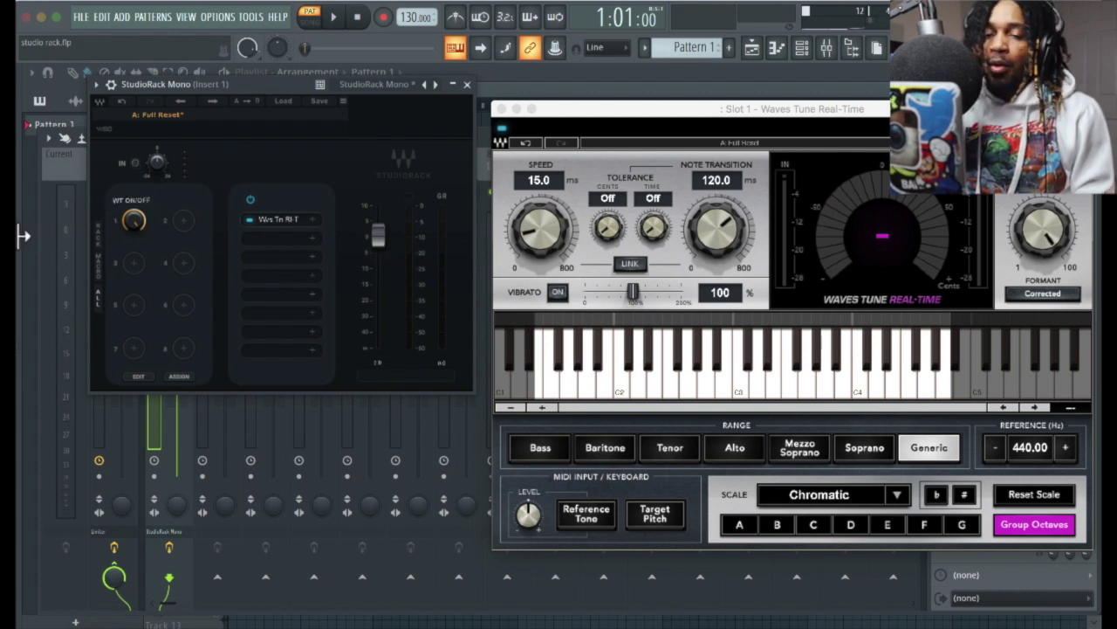
pyautogui.moveTo(135, 225)
pyautogui.mouseDown()
pyautogui.moveTo(135, 301)
pyautogui.moveTo(137, 225)
pyautogui.mouseUp()
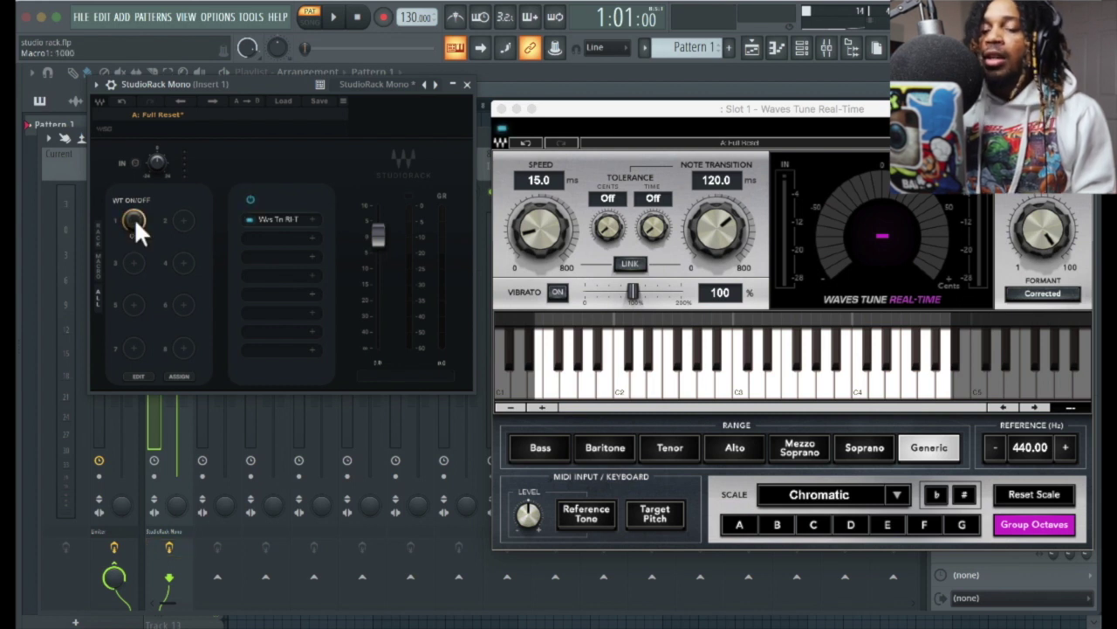
# Assign macro 2 to the Speed control of Waves Tune Real-Time and turn it down to 0.1 ms.
pyautogui.click(183, 221)
pyautogui.moveTo(224, 273)
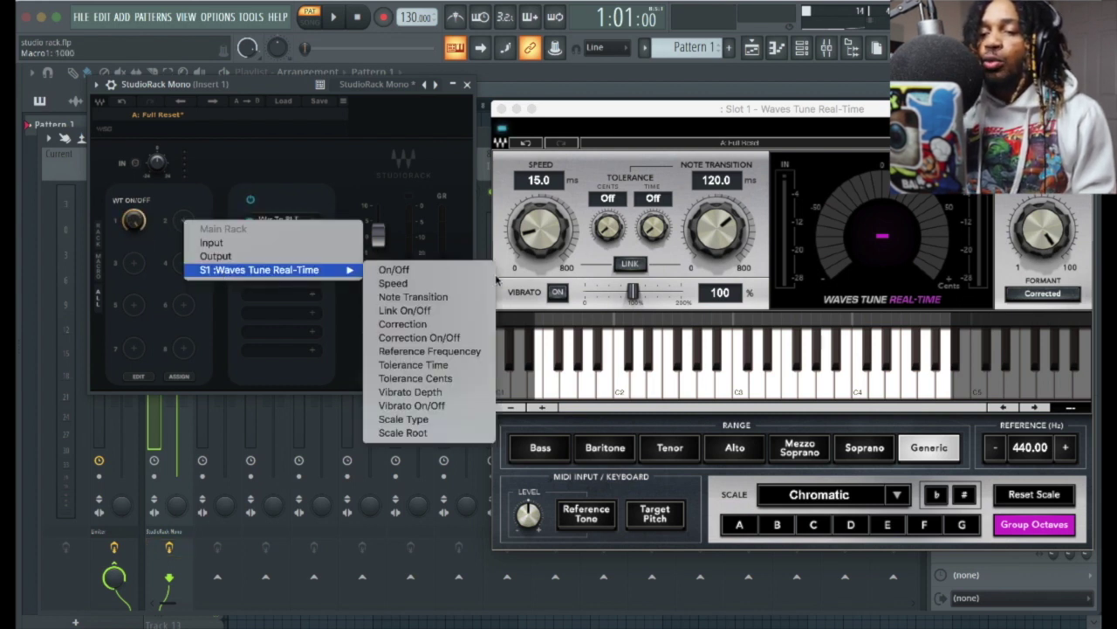
pyautogui.click(449, 284)
pyautogui.moveTo(186, 227)
pyautogui.mouseDown()
pyautogui.moveTo(186, 203)
pyautogui.moveTo(182, 229)
pyautogui.mouseUp()
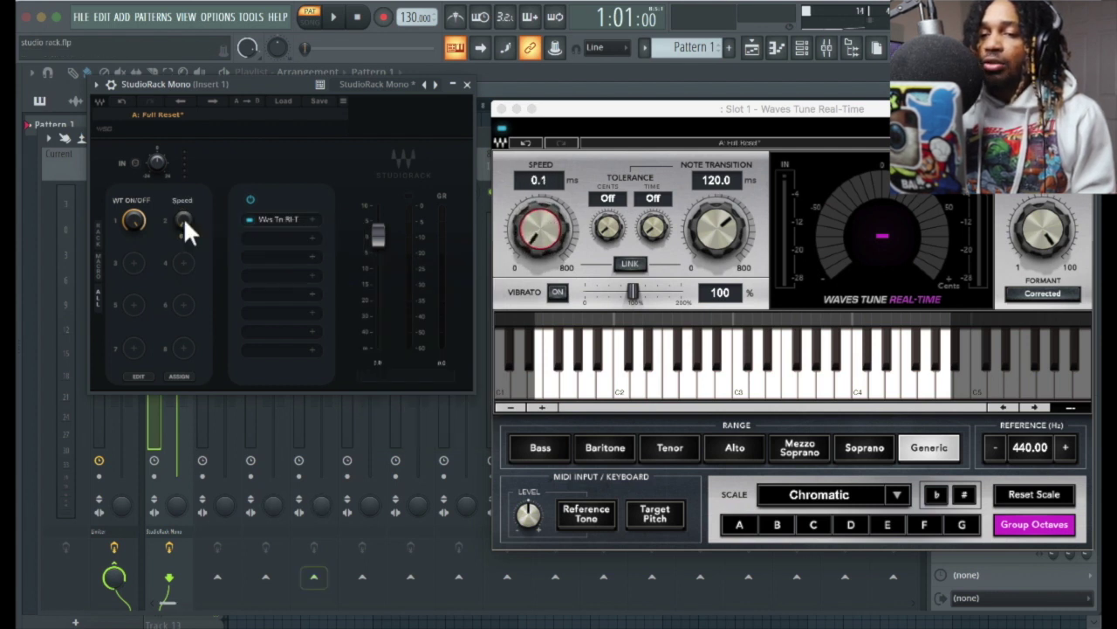
# Assign macro 3 to the Note Transition control of Waves Tune Real-Time and turn it down to 0.1 ms.
pyautogui.click(124, 277)
pyautogui.moveTo(180, 314)
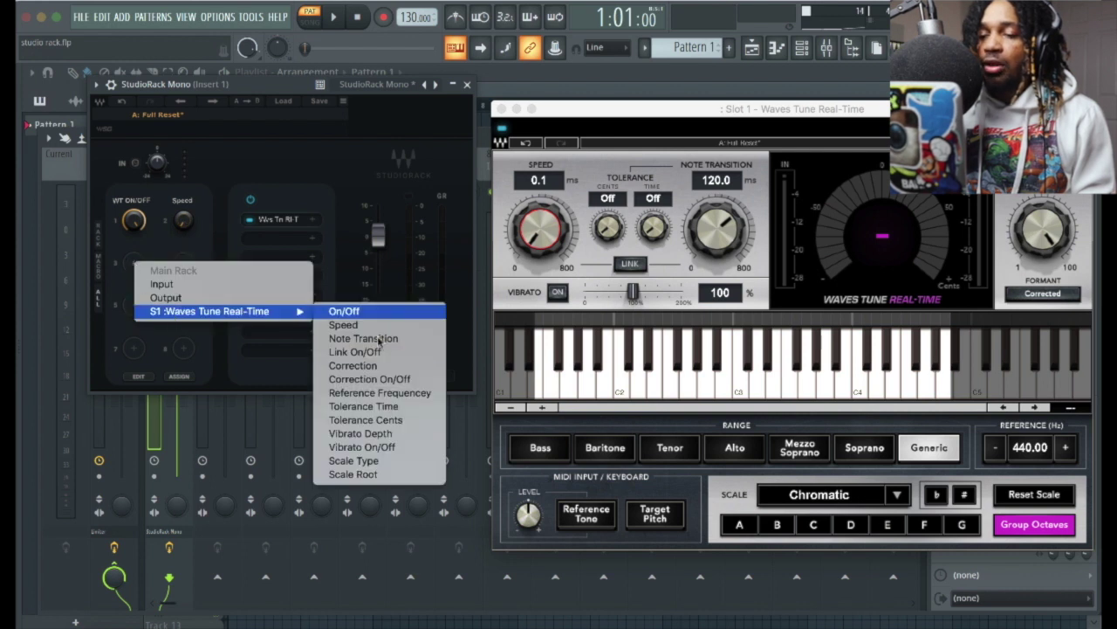
pyautogui.click(378, 339)
pyautogui.moveTo(135, 260)
pyautogui.mouseDown()
pyautogui.moveTo(136, 236)
pyautogui.moveTo(142, 275)
pyautogui.mouseUp()
# Assign macro 4 to the Correction control of Waves Tune Real-Time and try its knob.
pyautogui.click(184, 263)
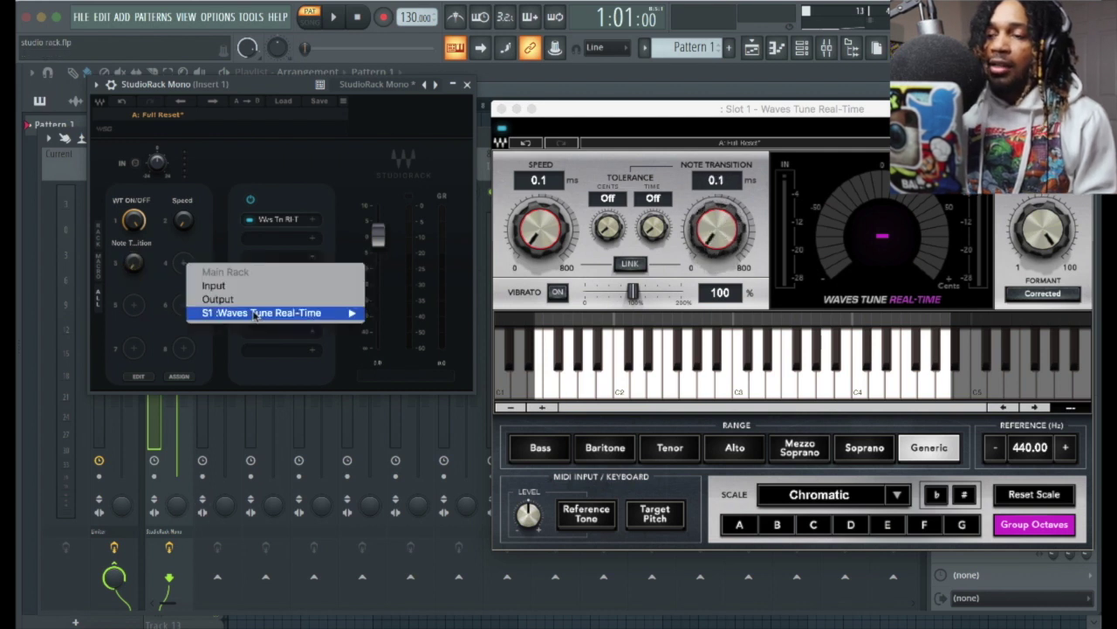
pyautogui.moveTo(260, 315)
pyautogui.click(439, 368)
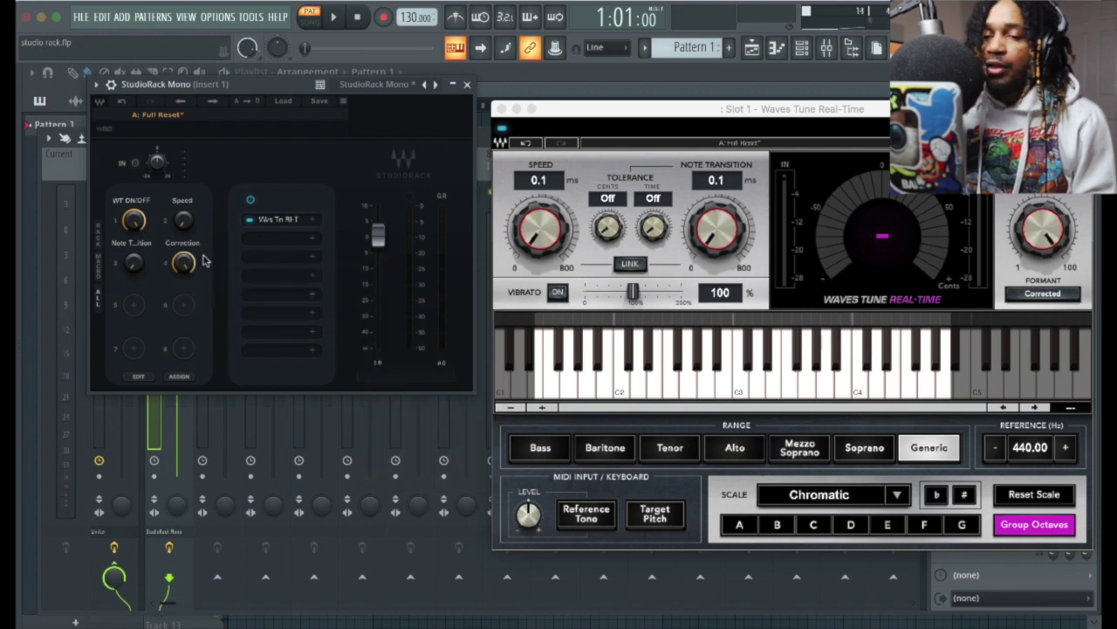
pyautogui.moveTo(184, 262)
pyautogui.mouseDown()
pyautogui.moveTo(182, 278)
pyautogui.moveTo(184, 263)
pyautogui.mouseUp()
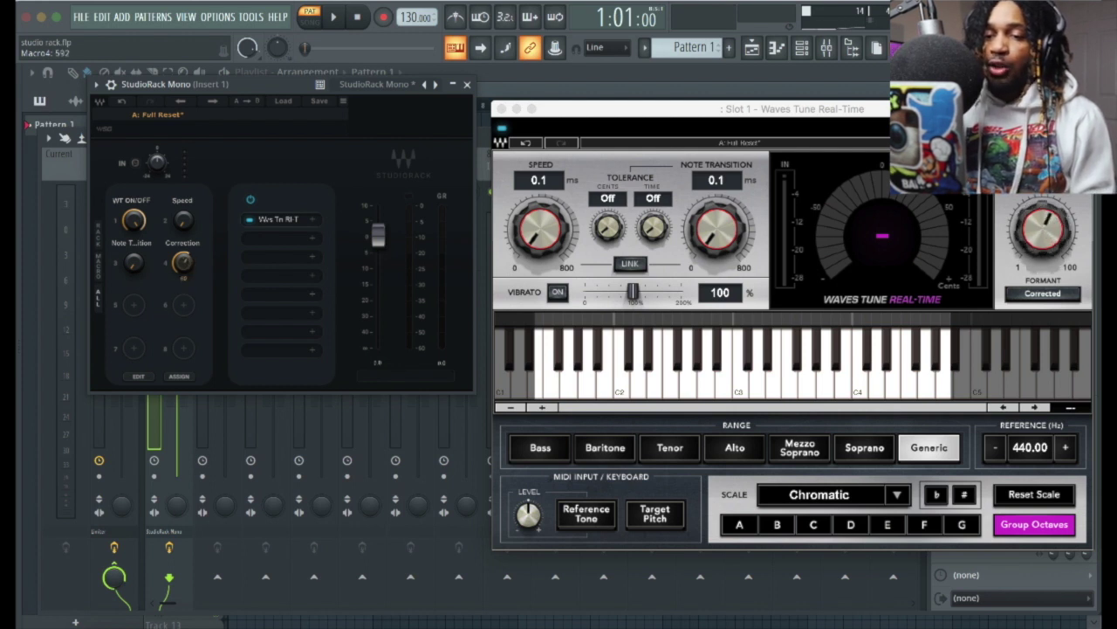
# Move both plugin windows higher on the screen and set the Waves Tune Real-Time scale to Major.
pyautogui.moveTo(281, 85); pyautogui.dragTo(271, 45)
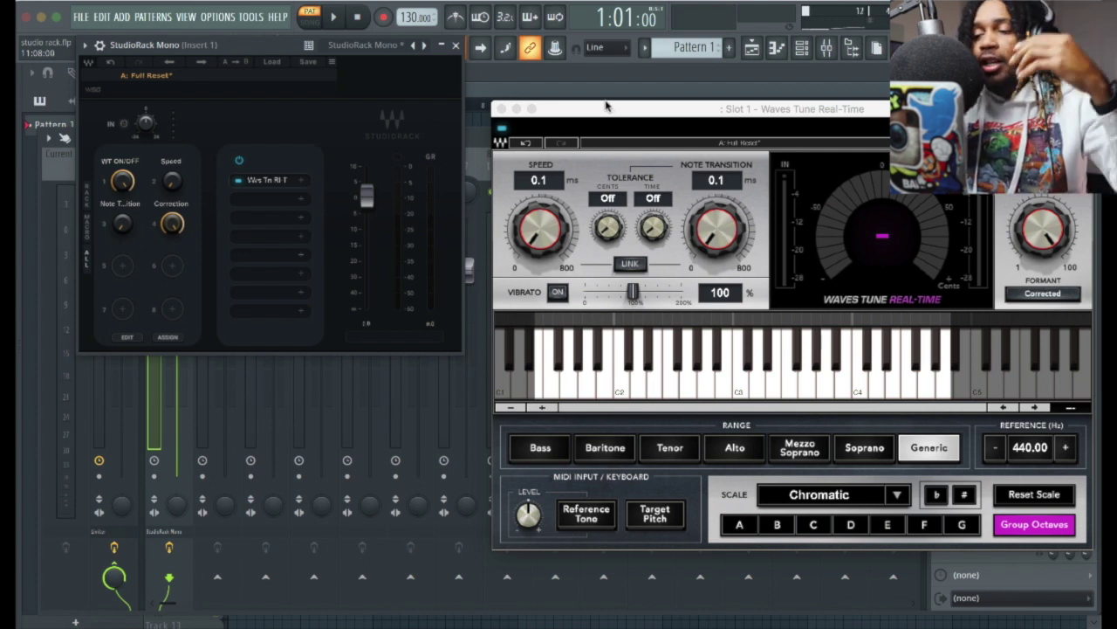
pyautogui.moveTo(598, 106); pyautogui.dragTo(574, 46)
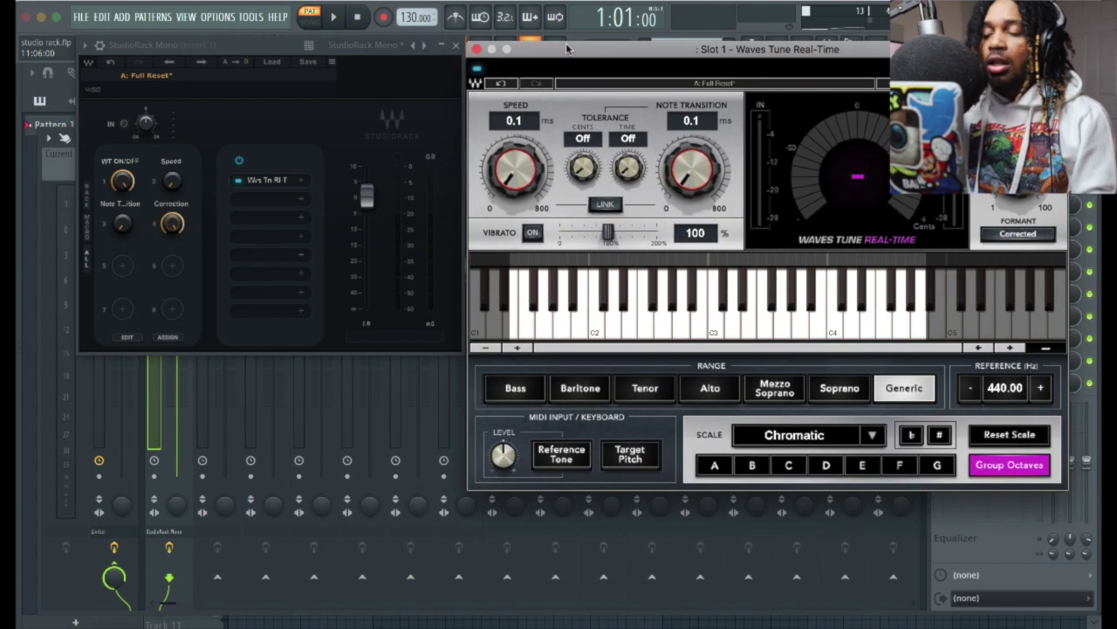
pyautogui.click(766, 431)
pyautogui.scroll(-8, 830, 437)
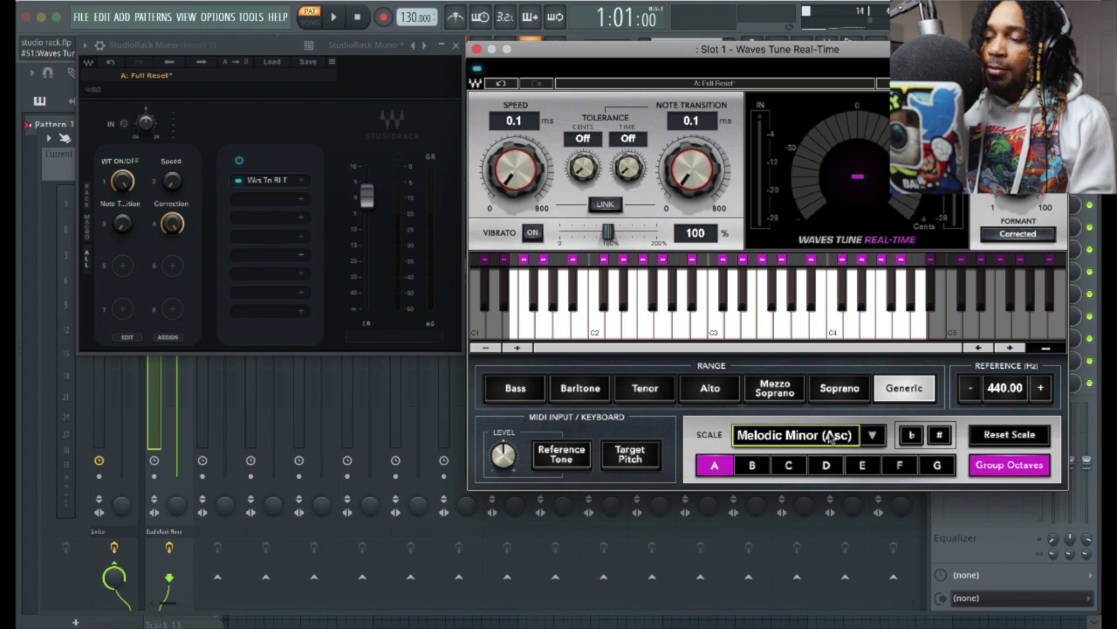
pyautogui.click(873, 436)
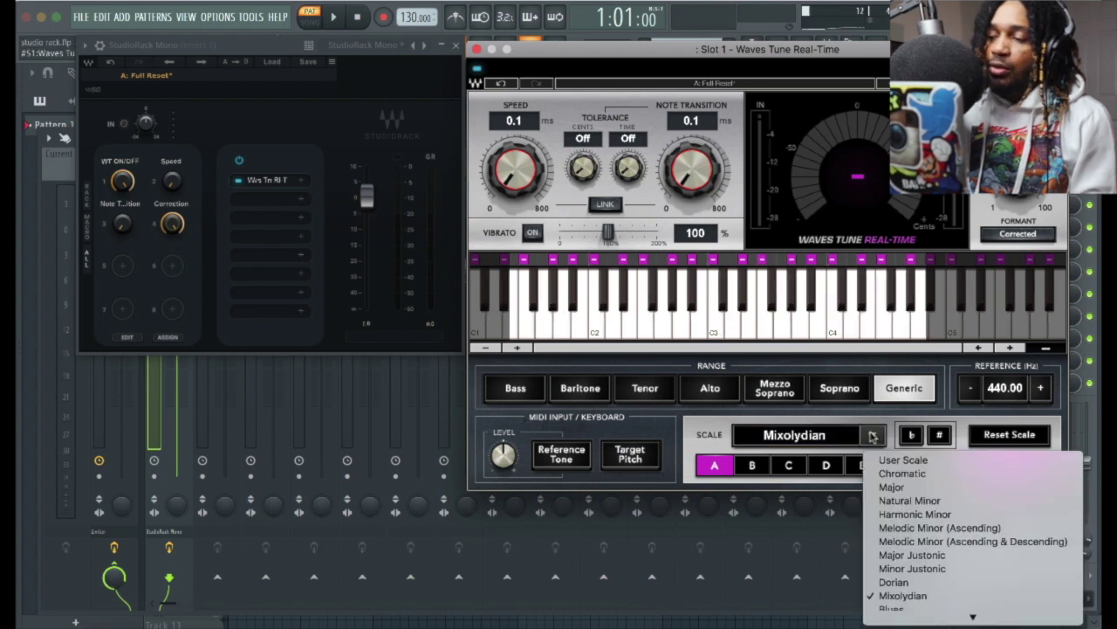
pyautogui.click(892, 487)
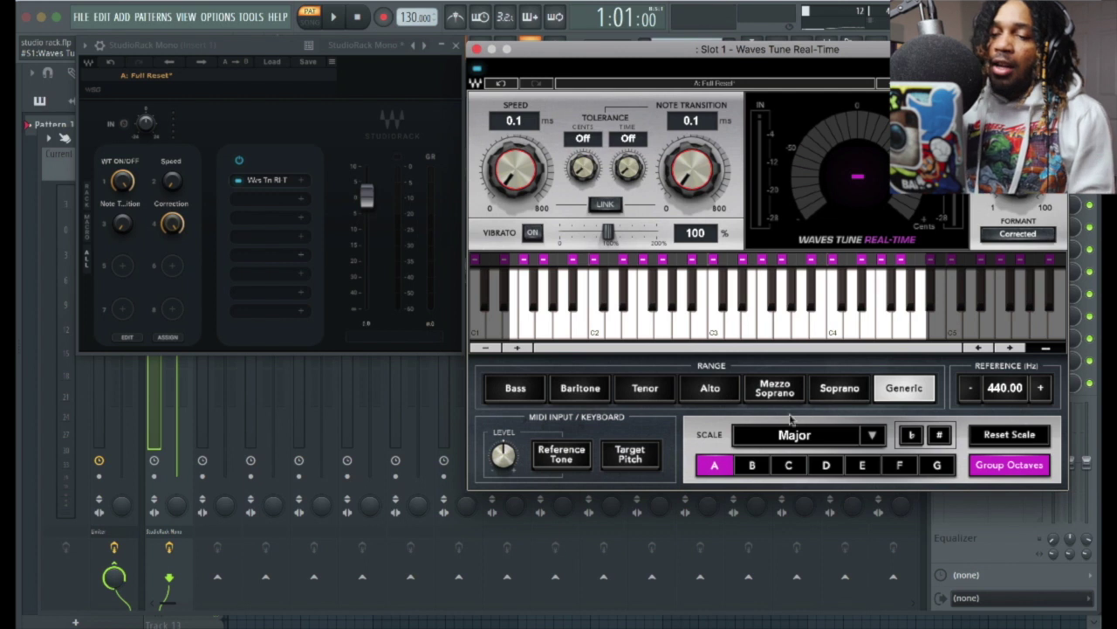
# Assign macro 5 to the Scale Type control of Waves Tune Real-Time and turn its knob to Major.
pyautogui.click(123, 265)
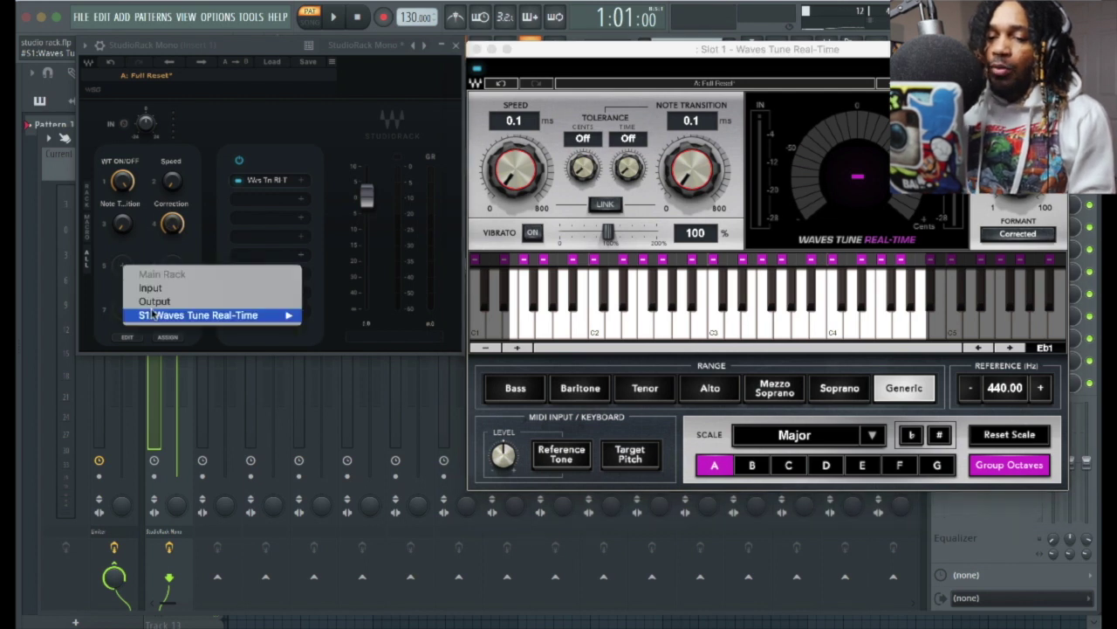
pyautogui.moveTo(152, 312)
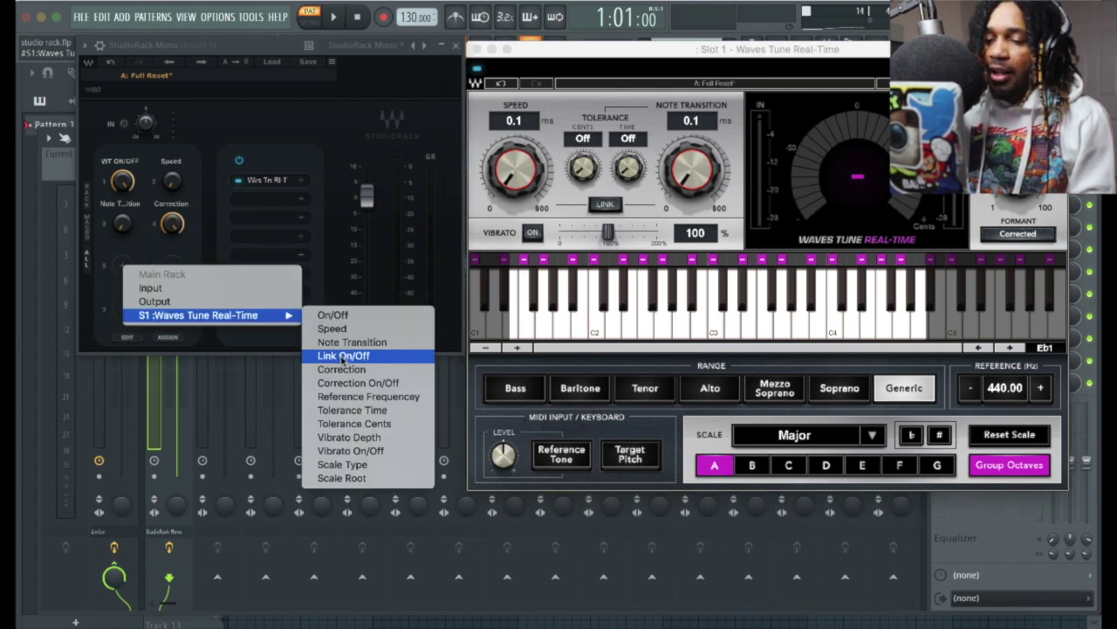
pyautogui.click(363, 472)
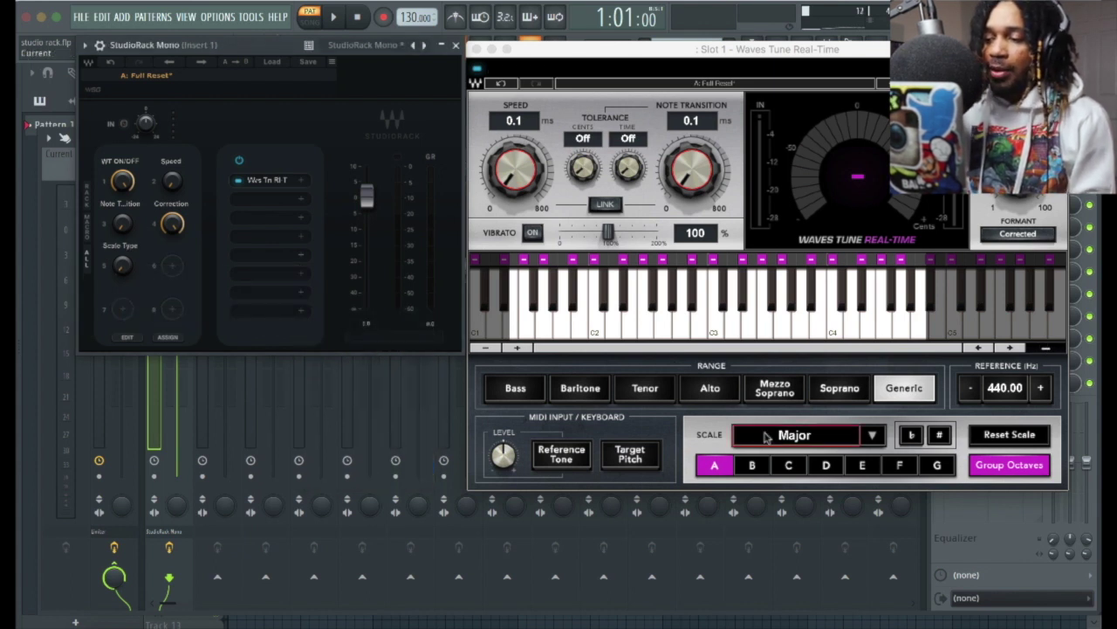
pyautogui.moveTo(123, 267); pyautogui.dragTo(122, 255)
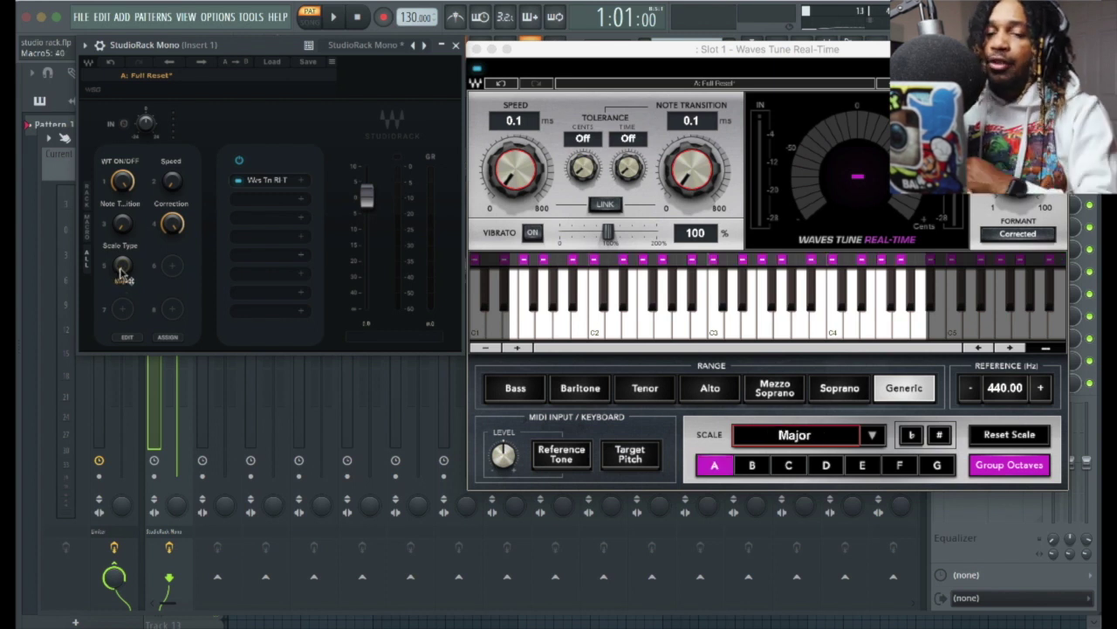
# Limit the Scale Type macro's control range to a minimum of Major and a maximum of Natural Minor in the macro editor.
pyautogui.click(131, 338)
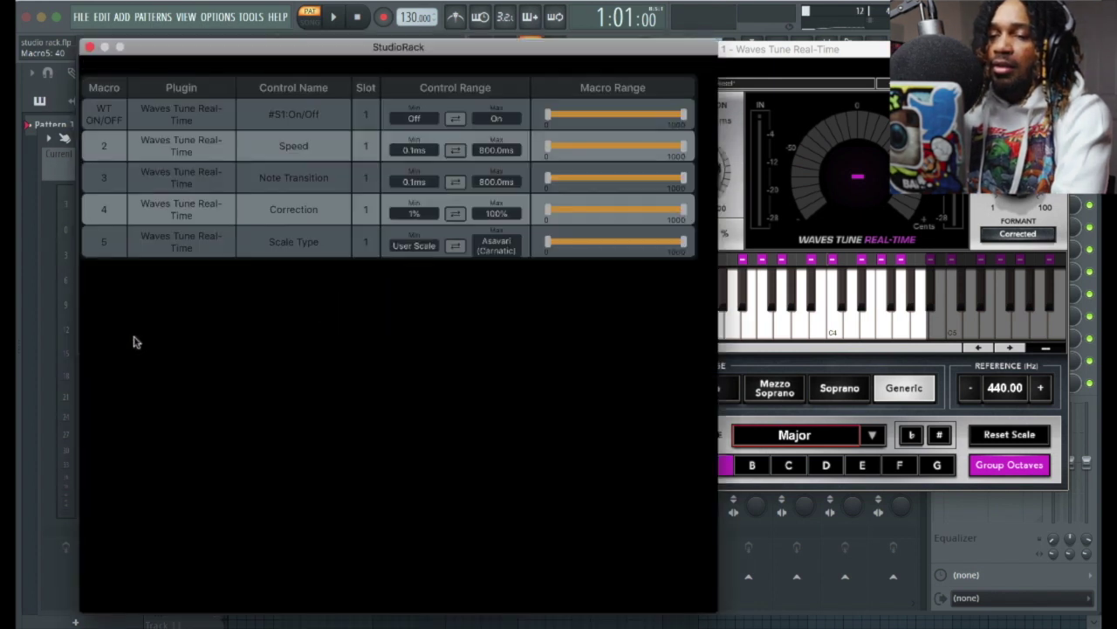
pyautogui.moveTo(312, 46); pyautogui.dragTo(440, 23)
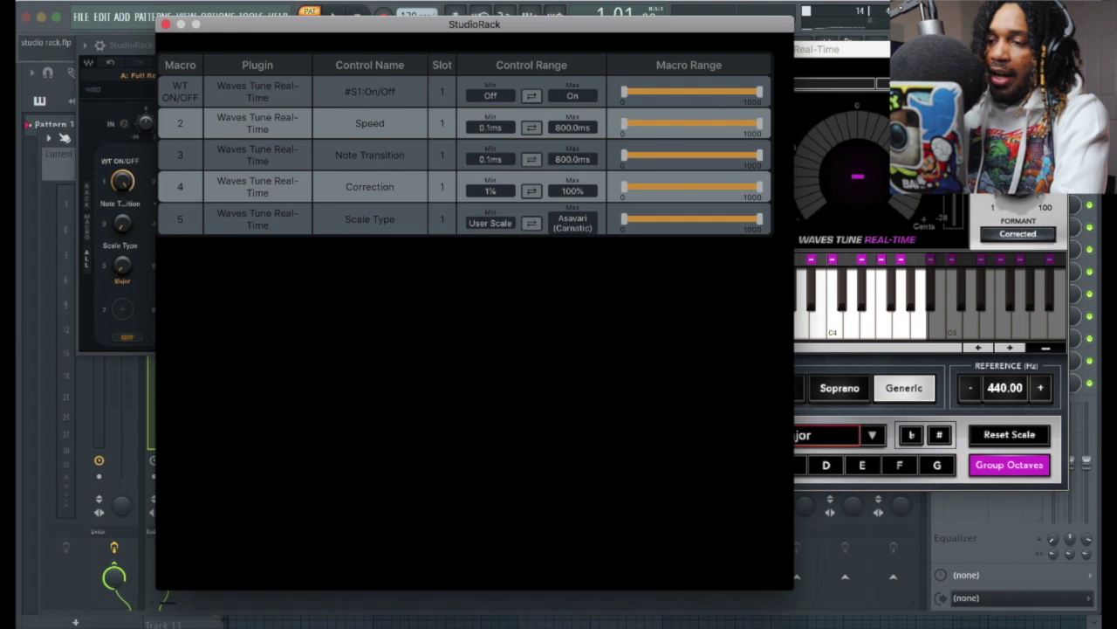
pyautogui.moveTo(572, 224); pyautogui.dragTo(573, 236)
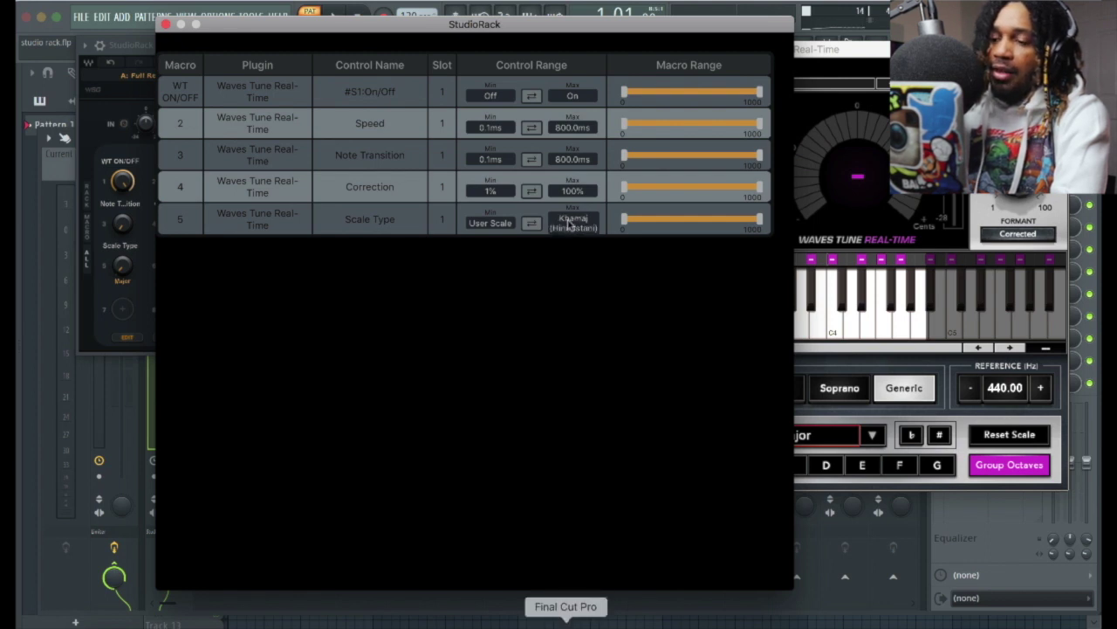
pyautogui.scroll(-1, 570, 222)
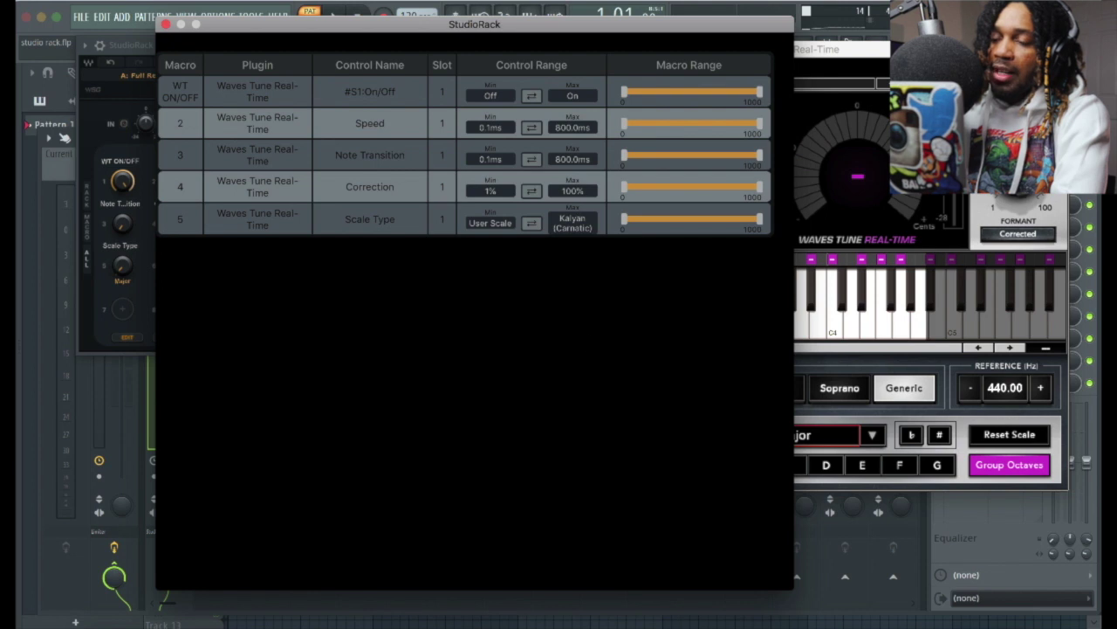
pyautogui.click(576, 220)
pyautogui.scroll(-2, 576, 223)
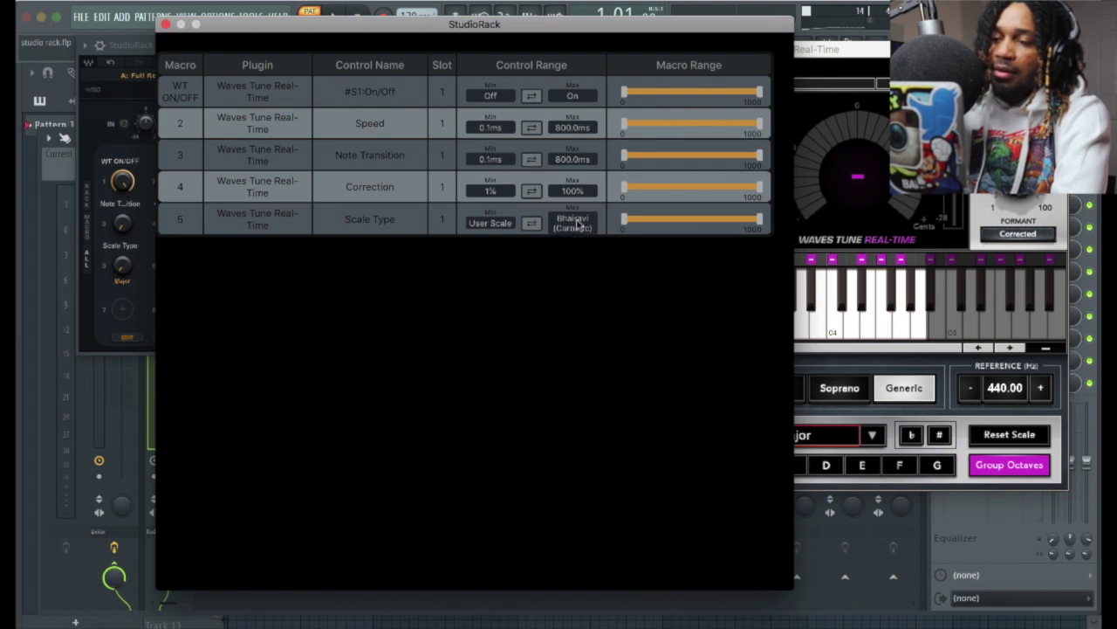
pyautogui.scroll(-1, 576, 223)
pyautogui.scroll(-1, 576, 221)
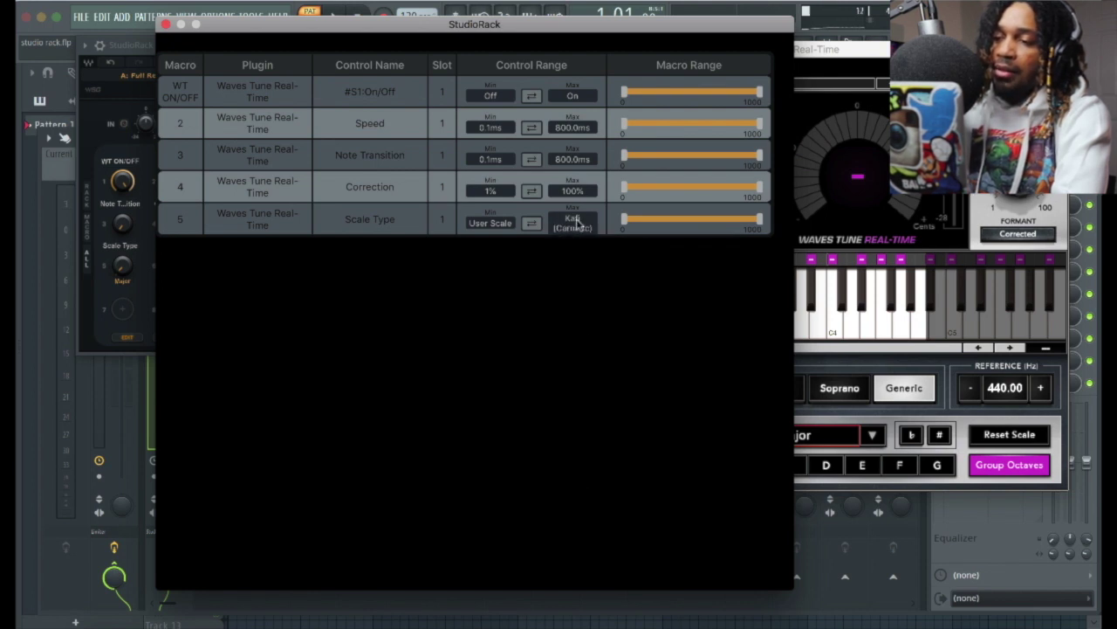
pyautogui.scroll(-1, 576, 222)
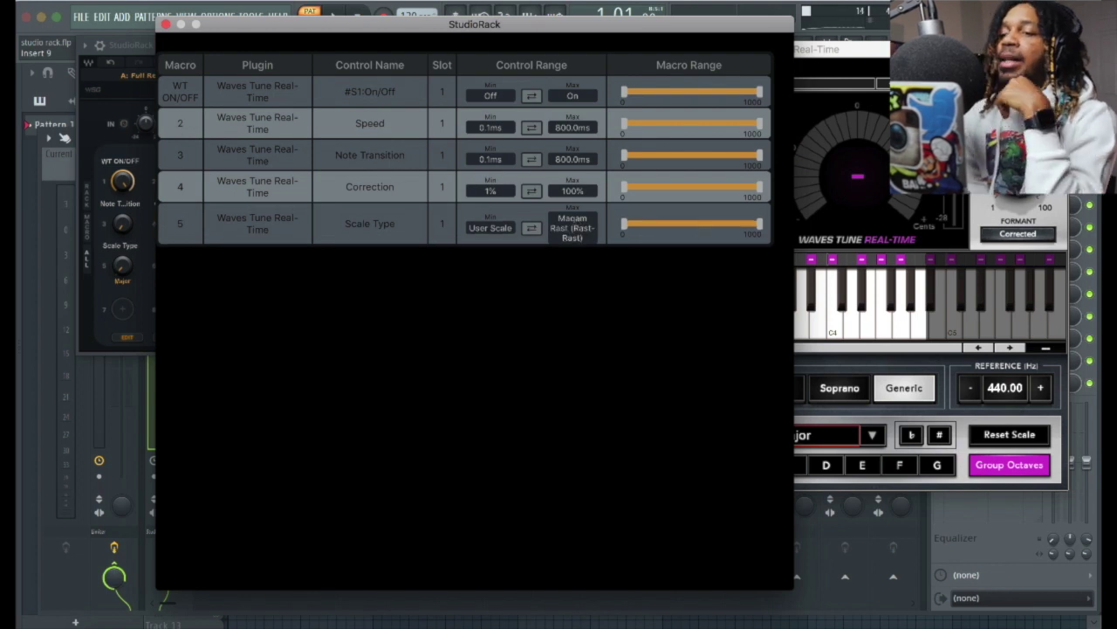
pyautogui.scroll(-1, 577, 223)
pyautogui.scroll(-1, 576, 225)
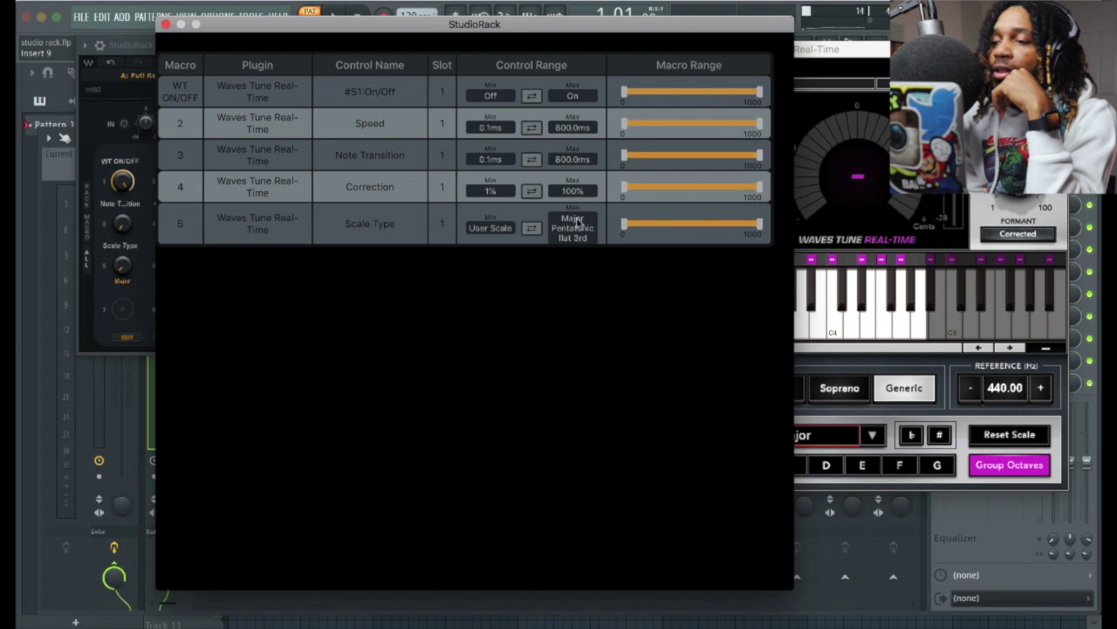
pyautogui.scroll(-1, 572, 227)
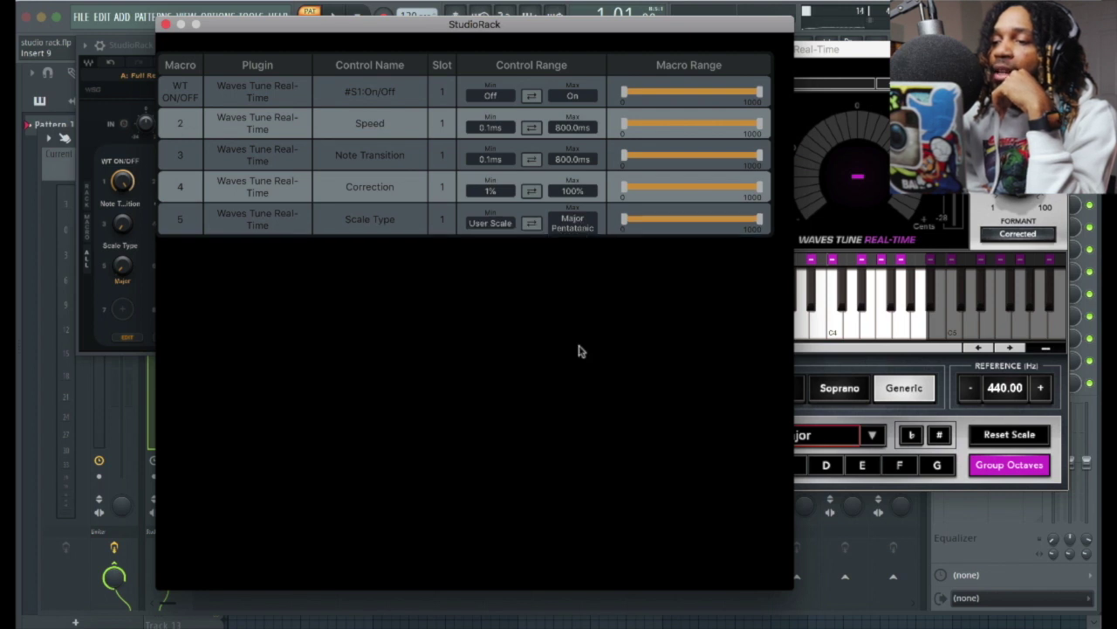
pyautogui.scroll(-1, 572, 224)
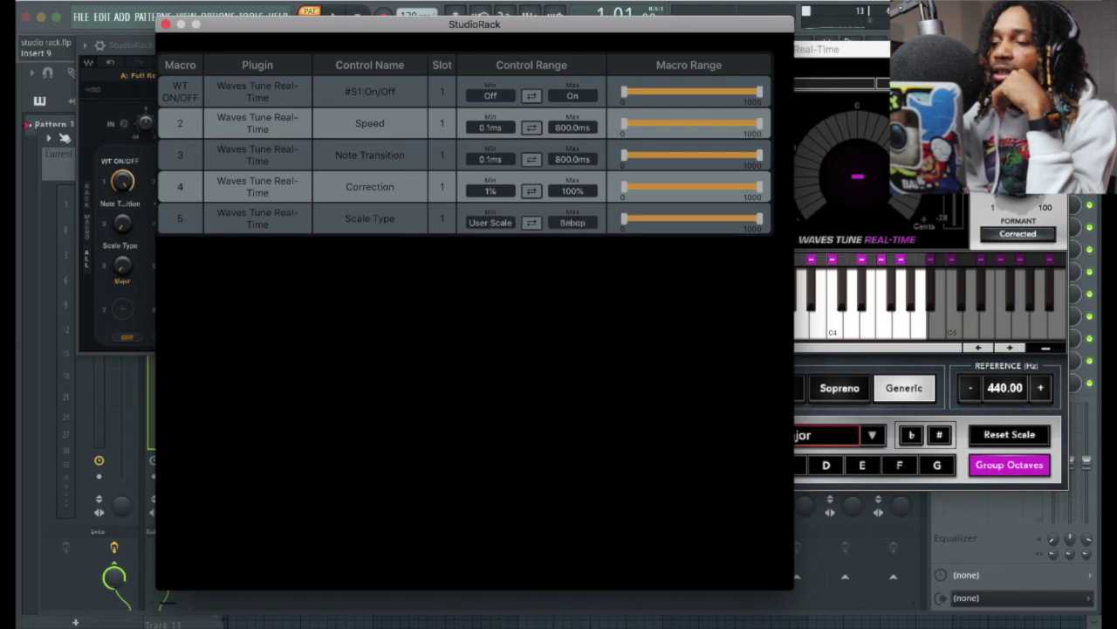
pyautogui.scroll(-1, 576, 226)
pyautogui.scroll(-1, 573, 224)
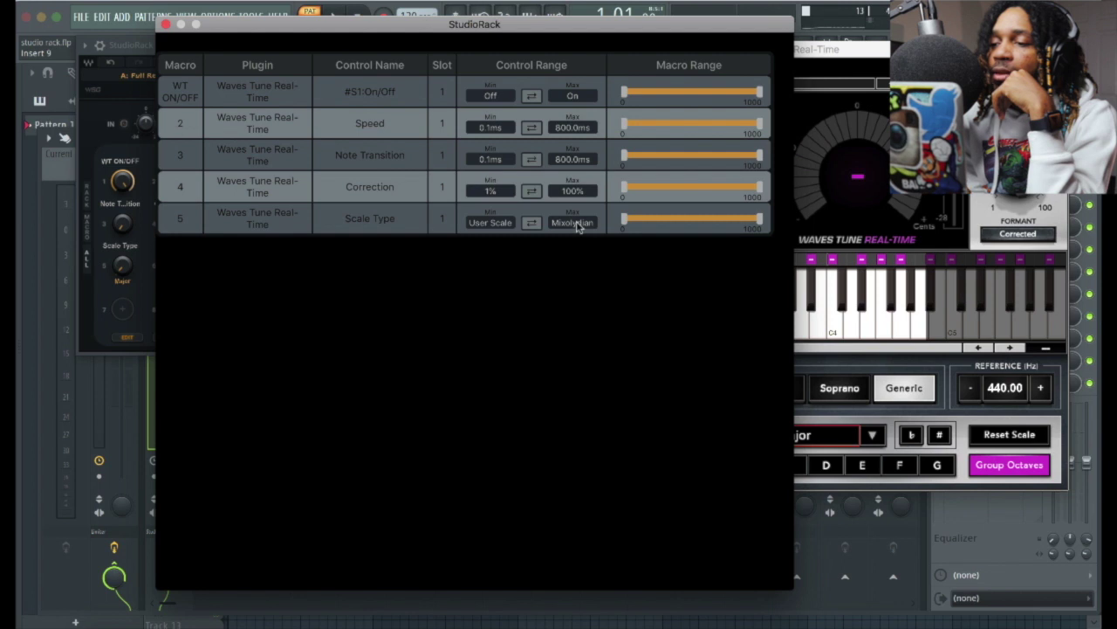
pyautogui.scroll(-1, 577, 226)
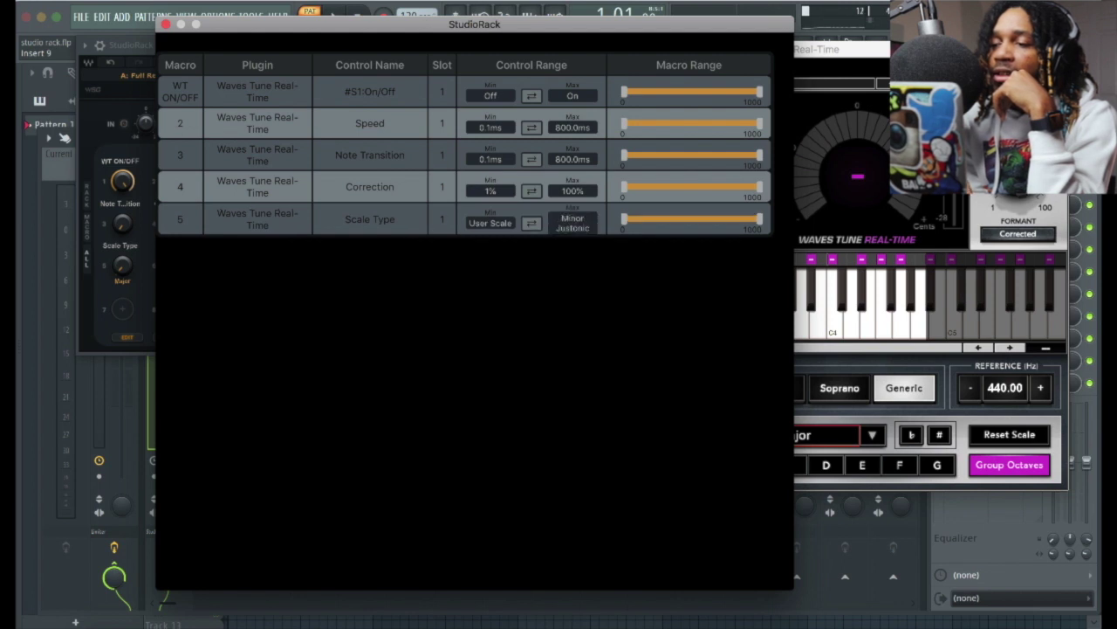
pyautogui.scroll(-1, 577, 226)
pyautogui.scroll(-1, 576, 226)
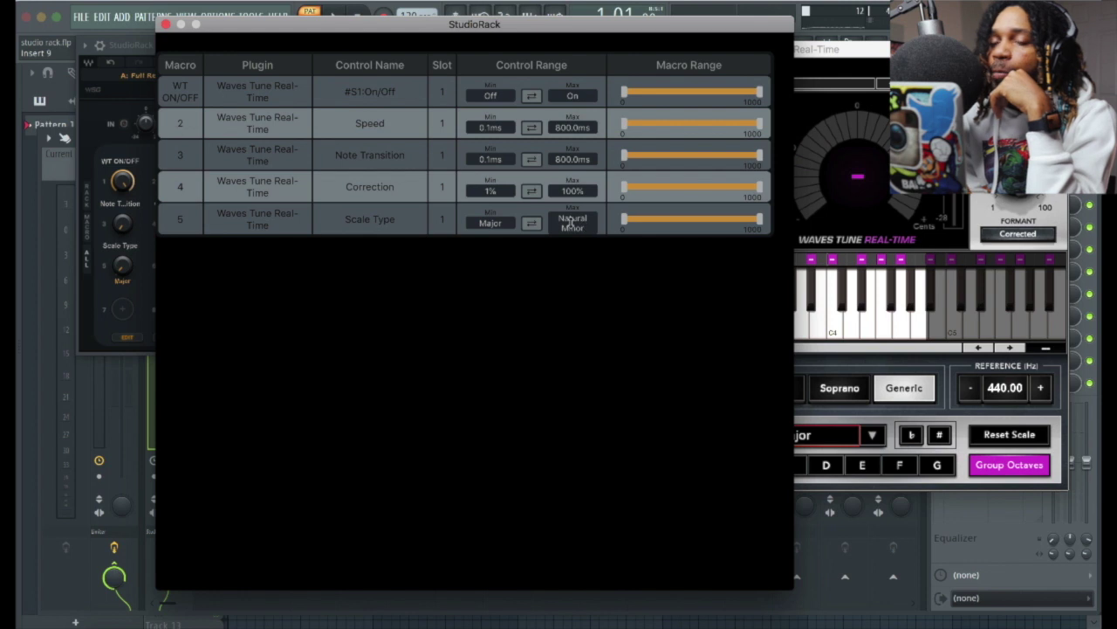
pyautogui.click(167, 27)
# Test the Scale Type macro knob between Major and Natural Minor, leaving it on Natural Minor.
pyautogui.moveTo(117, 265)
pyautogui.mouseDown()
pyautogui.moveTo(121, 284)
pyautogui.moveTo(117, 260)
pyautogui.moveTo(119, 271)
pyautogui.mouseUp()
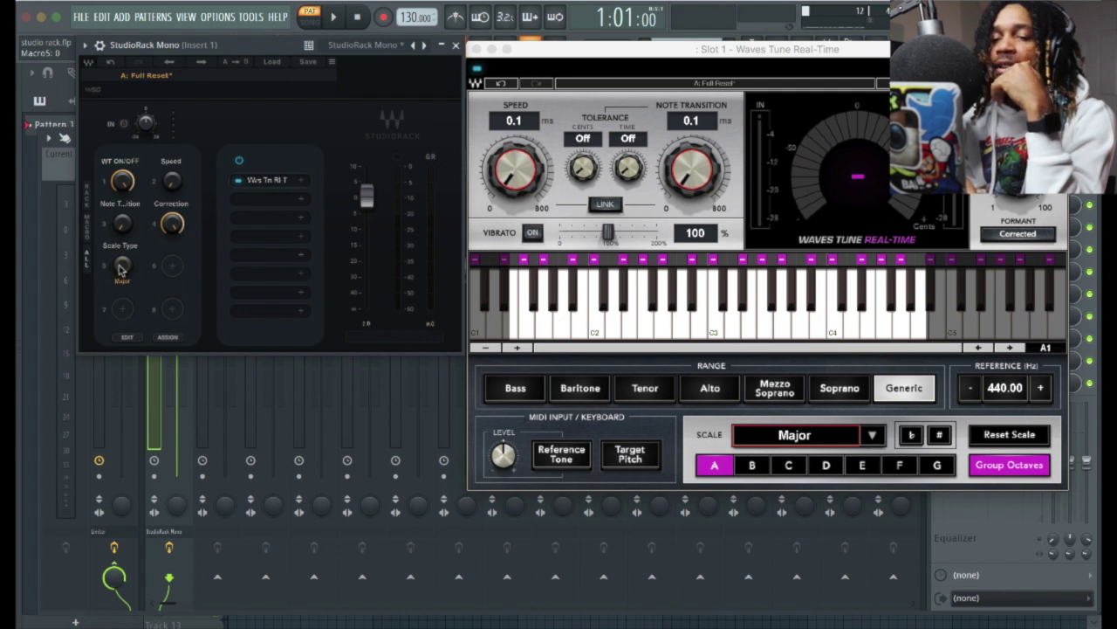
pyautogui.moveTo(119, 271); pyautogui.dragTo(121, 268)
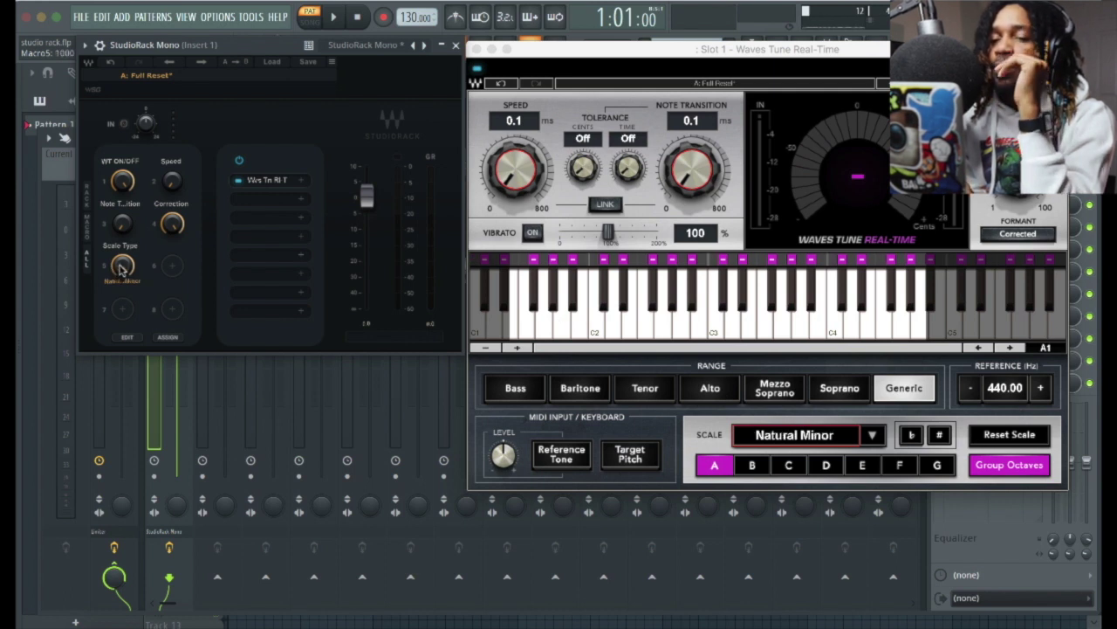
pyautogui.moveTo(121, 268); pyautogui.dragTo(121, 267)
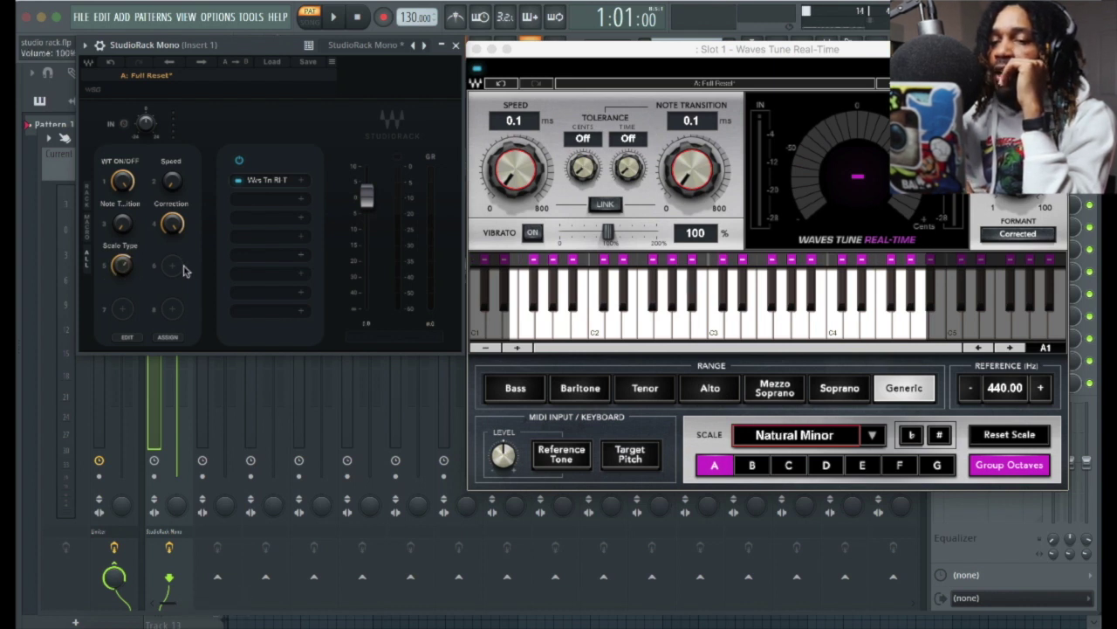
# Assign macro 6 to the Scale Root control of Waves Tune Real-Time and briefly check the macro editor.
pyautogui.click(177, 267)
pyautogui.moveTo(225, 316)
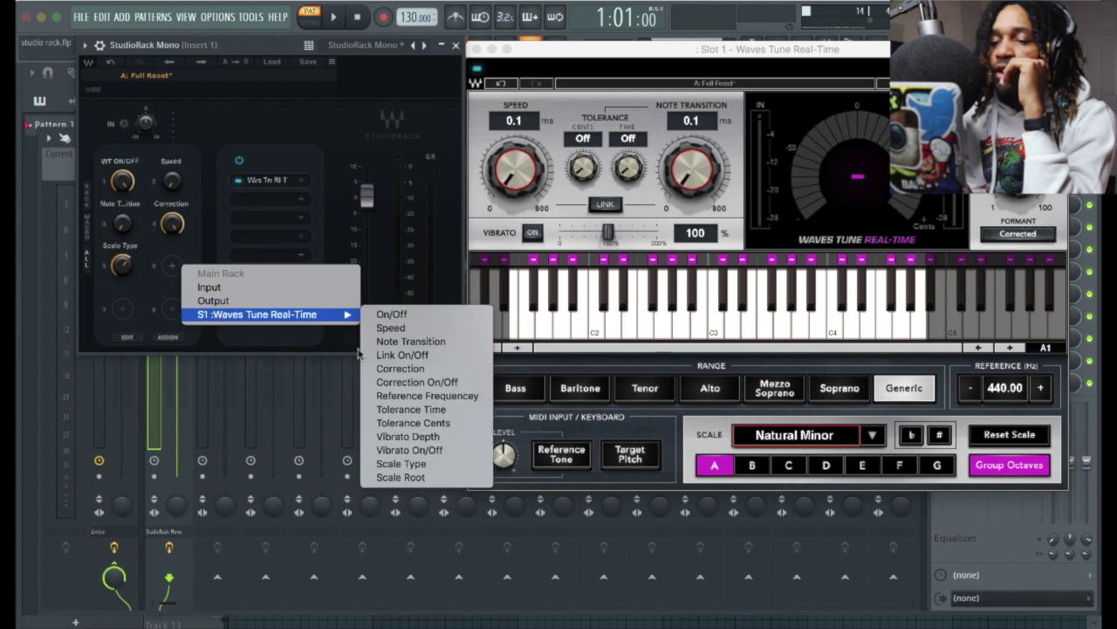
pyautogui.click(401, 477)
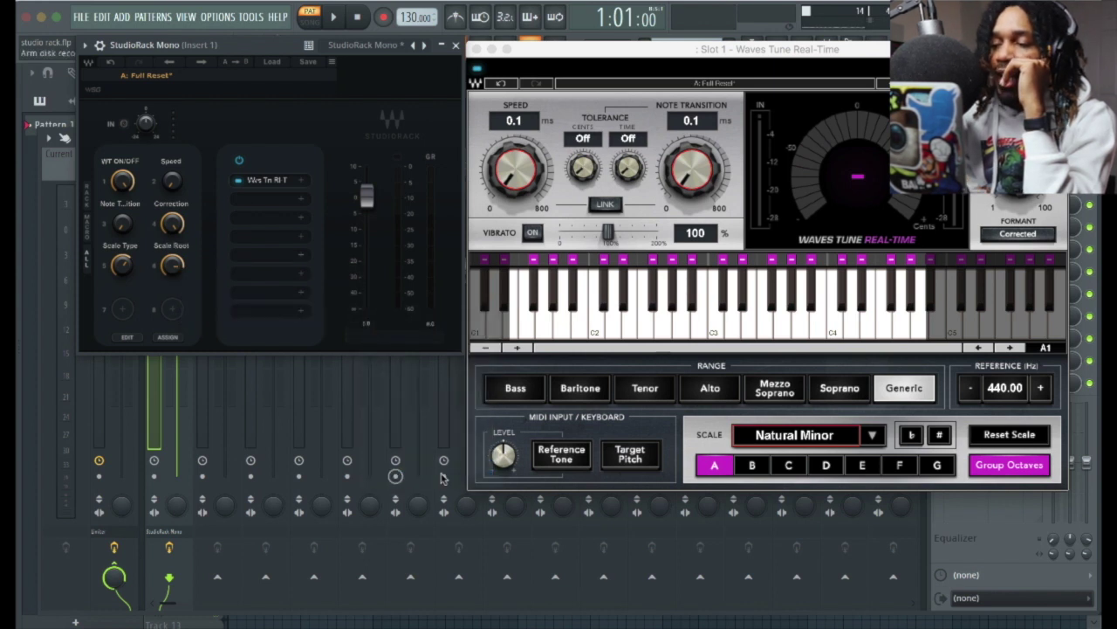
pyautogui.rightClick(175, 266)
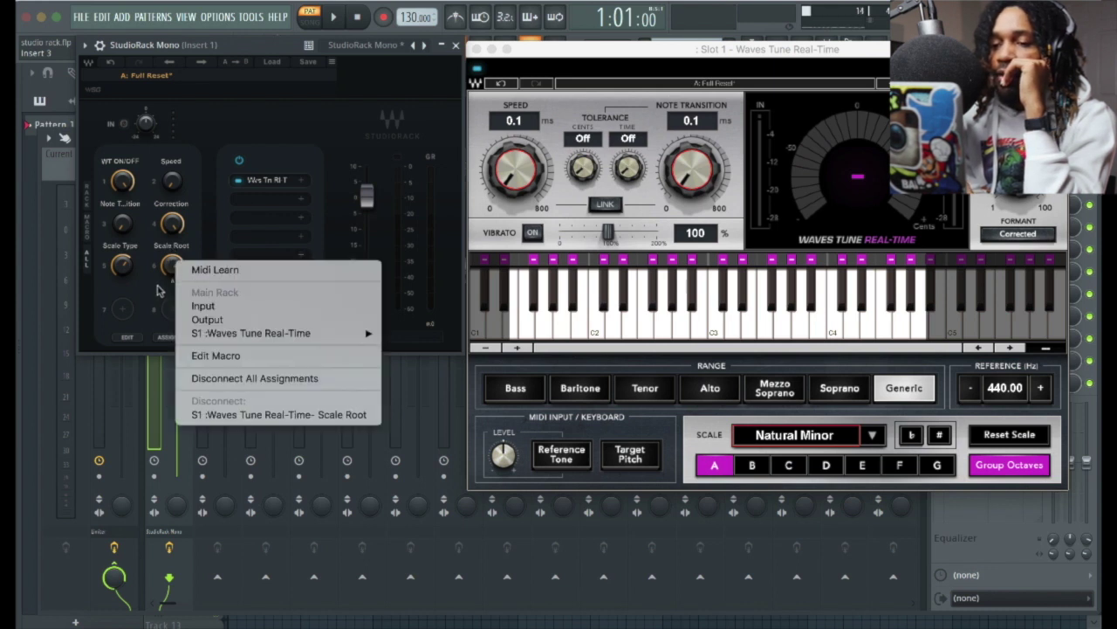
pyautogui.click(196, 355)
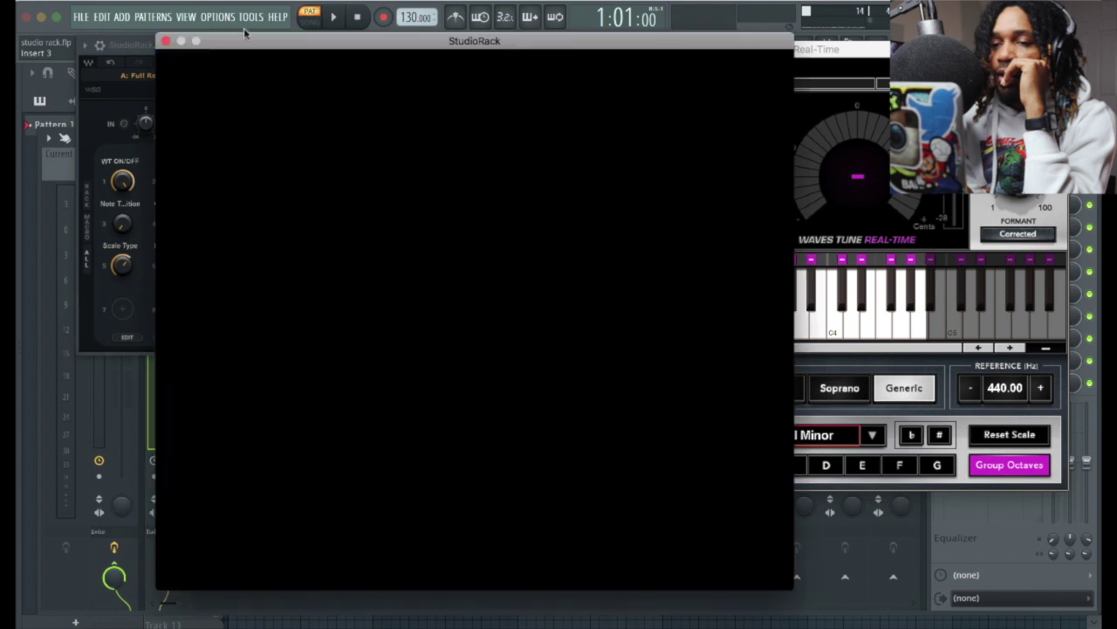
pyautogui.click(165, 42)
# Rename macro 6 to KEY and macro 5 to SCALE.
pyautogui.doubleClick(171, 245)
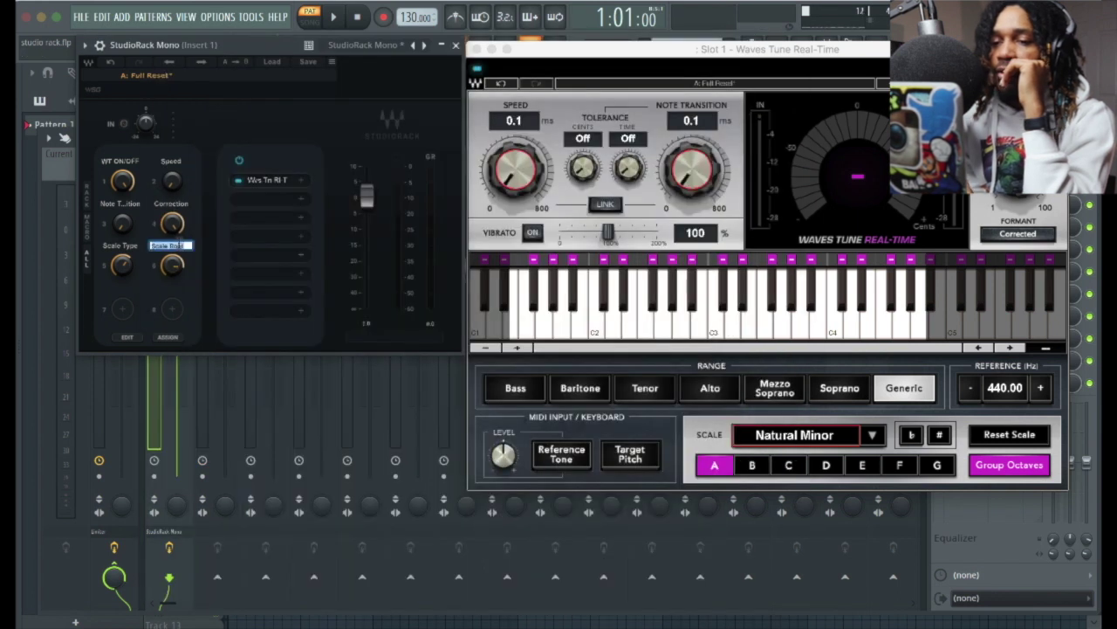
pyautogui.write('KEY')
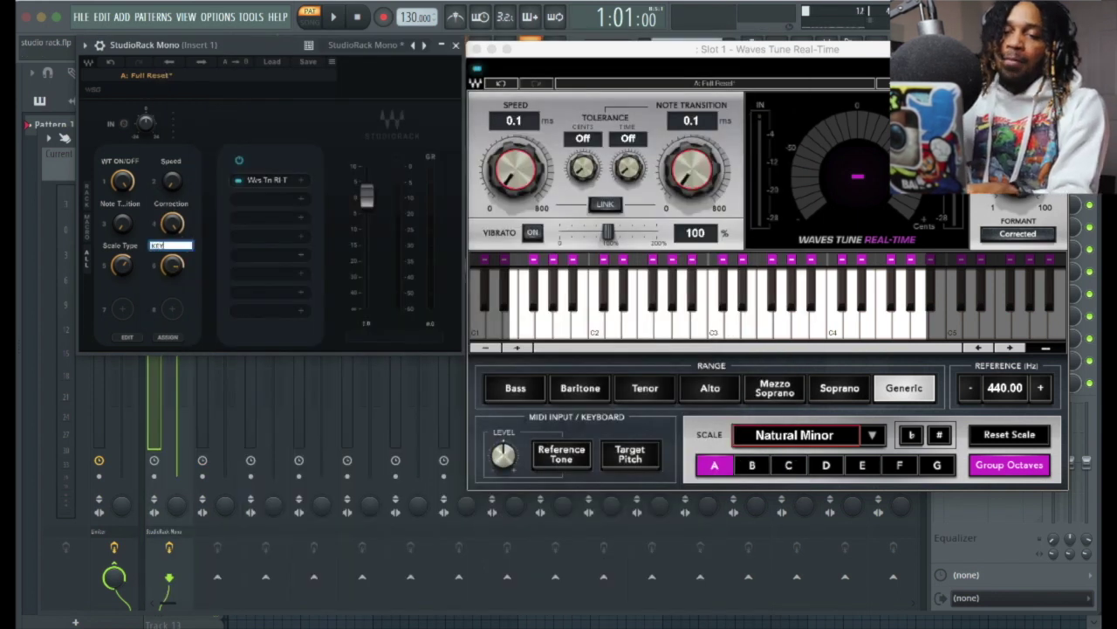
pyautogui.press('Return')
pyautogui.doubleClick(124, 247)
pyautogui.write('sc')
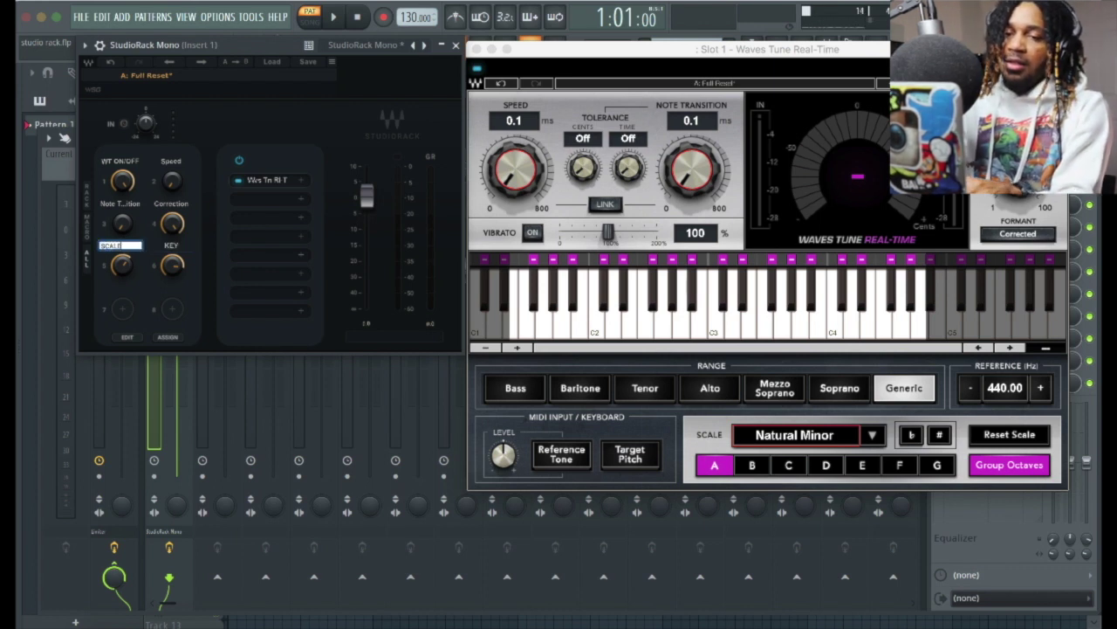
pyautogui.write('ALE')
pyautogui.press('Return')
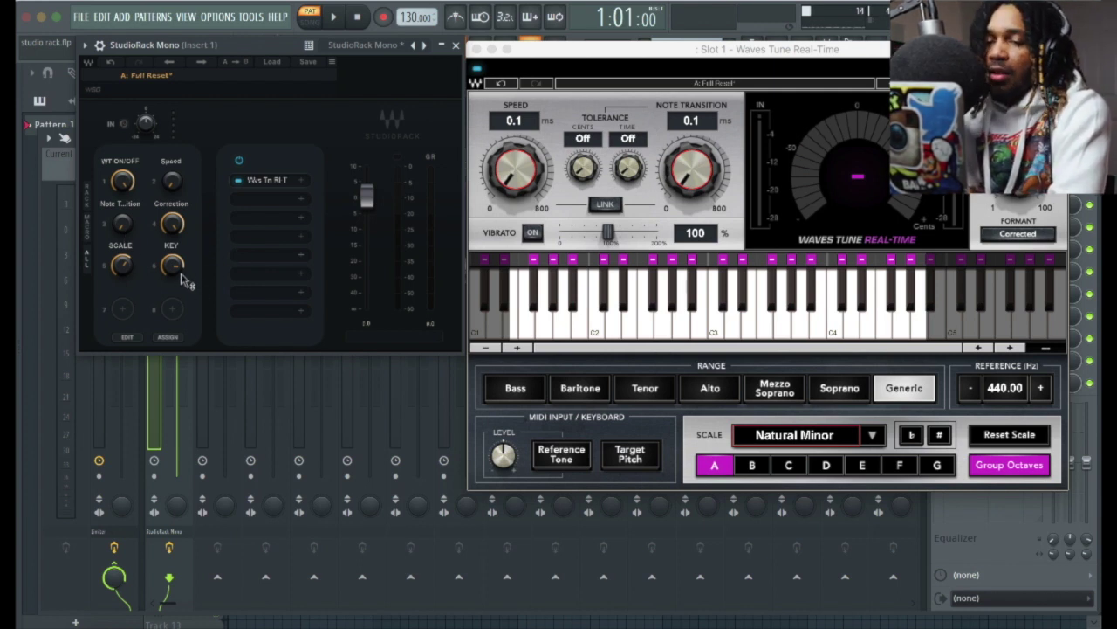
# Turn the KEY macro knob to C and try the SCALE macro knob, leaving it on Natural Minor.
pyautogui.moveTo(172, 280); pyautogui.dragTo(172, 311)
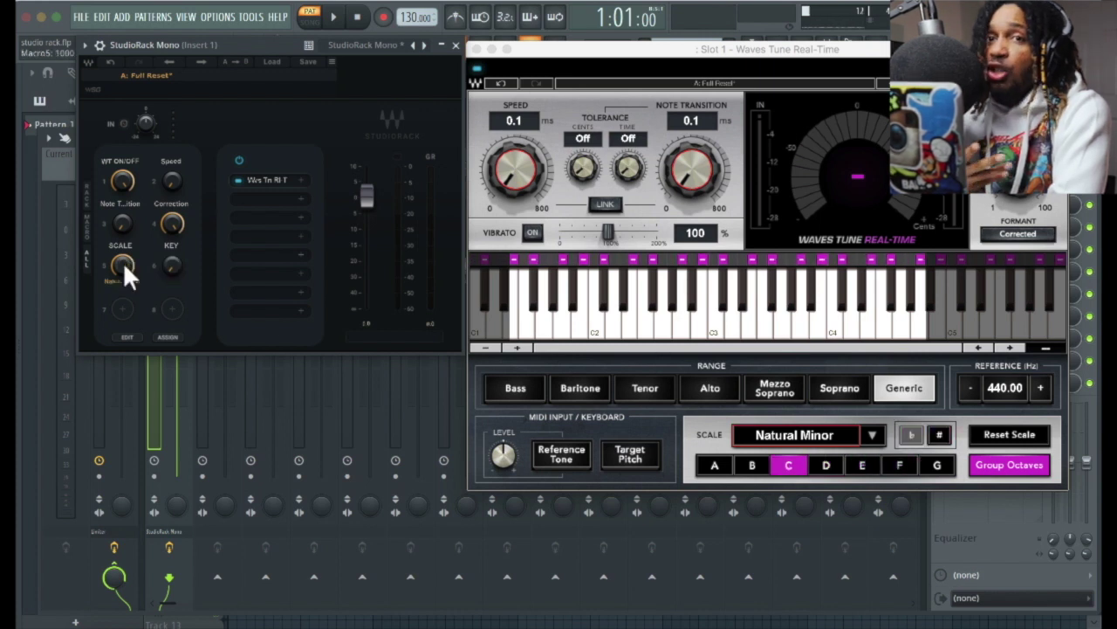
pyautogui.moveTo(123, 294); pyautogui.dragTo(173, 262)
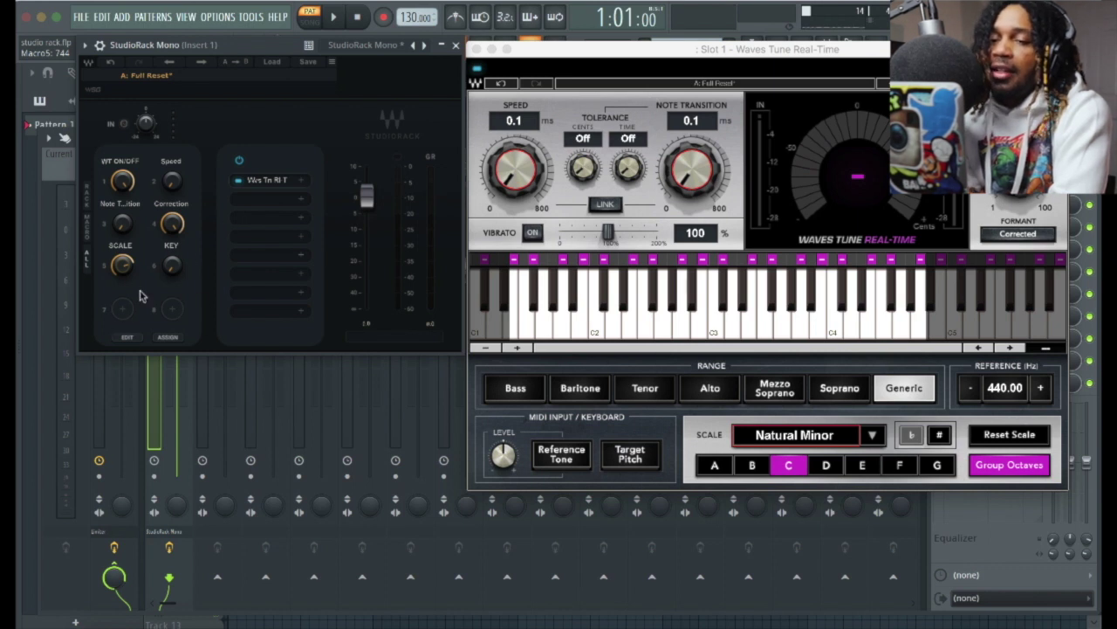
# Load Scheps 73 into the rack's second slot and raise its output fader to about 5 dB.
pyautogui.click(298, 203)
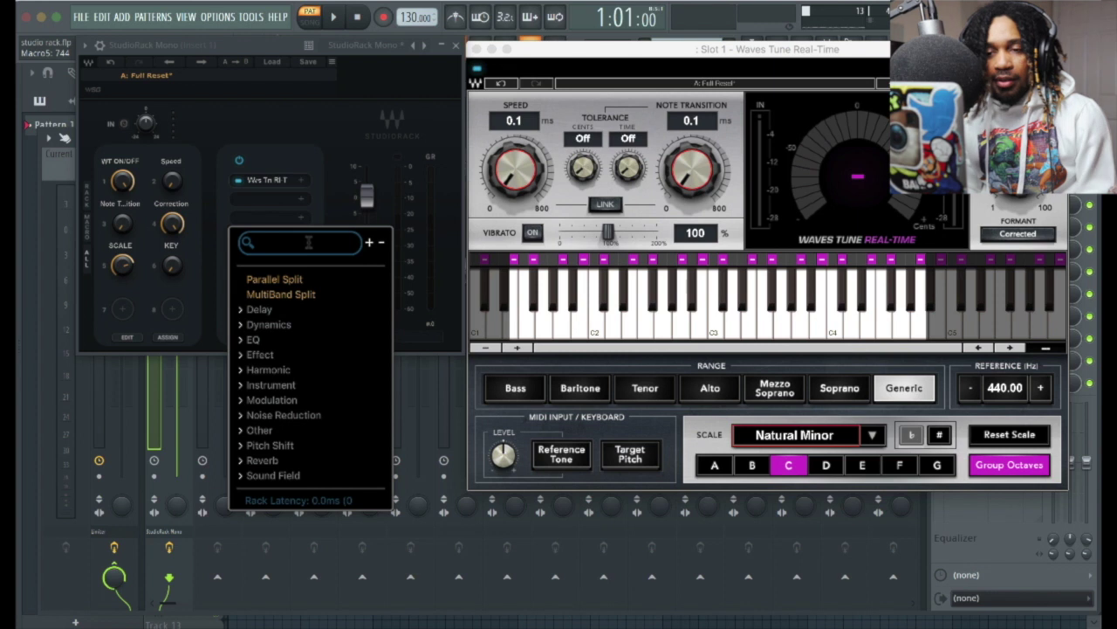
pyautogui.write('sch')
pyautogui.click(267, 318)
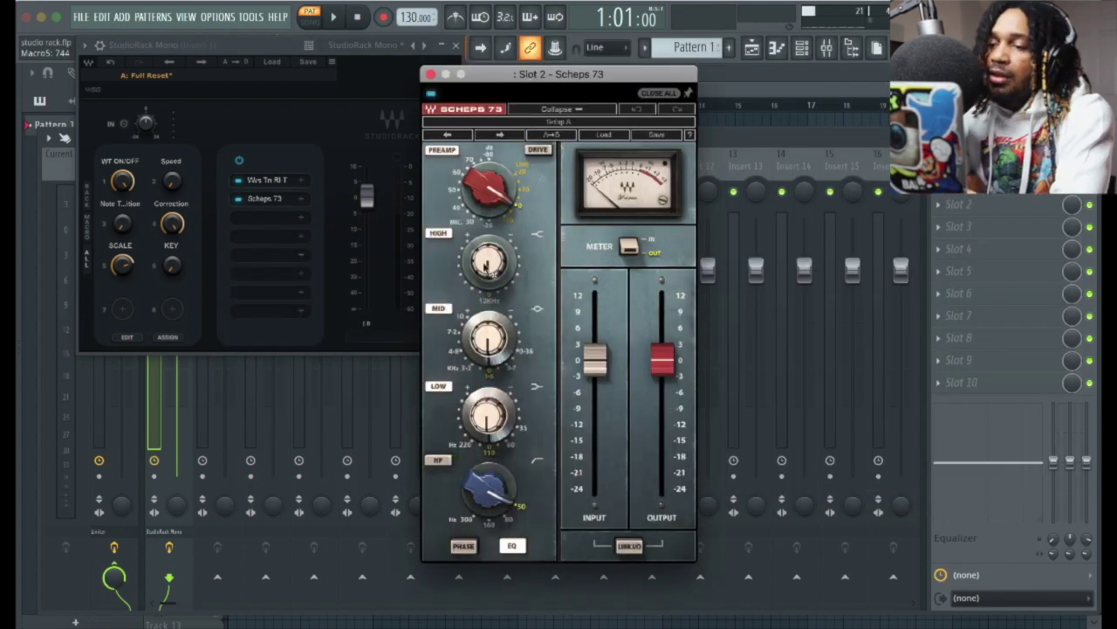
pyautogui.moveTo(667, 362); pyautogui.dragTo(666, 329)
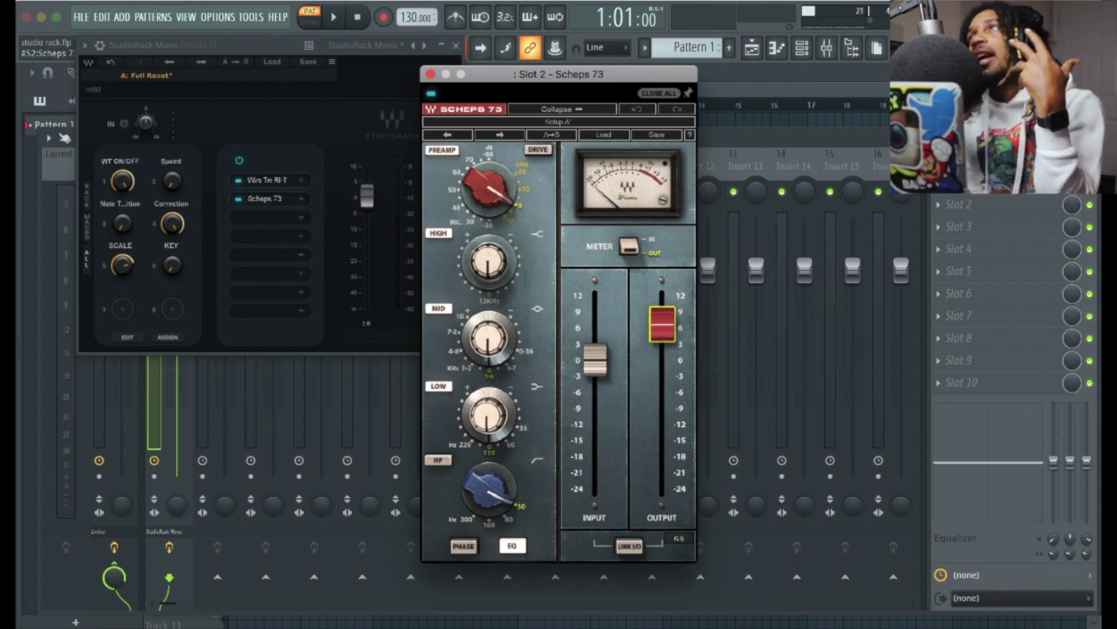
pyautogui.moveTo(663, 324); pyautogui.dragTo(665, 325)
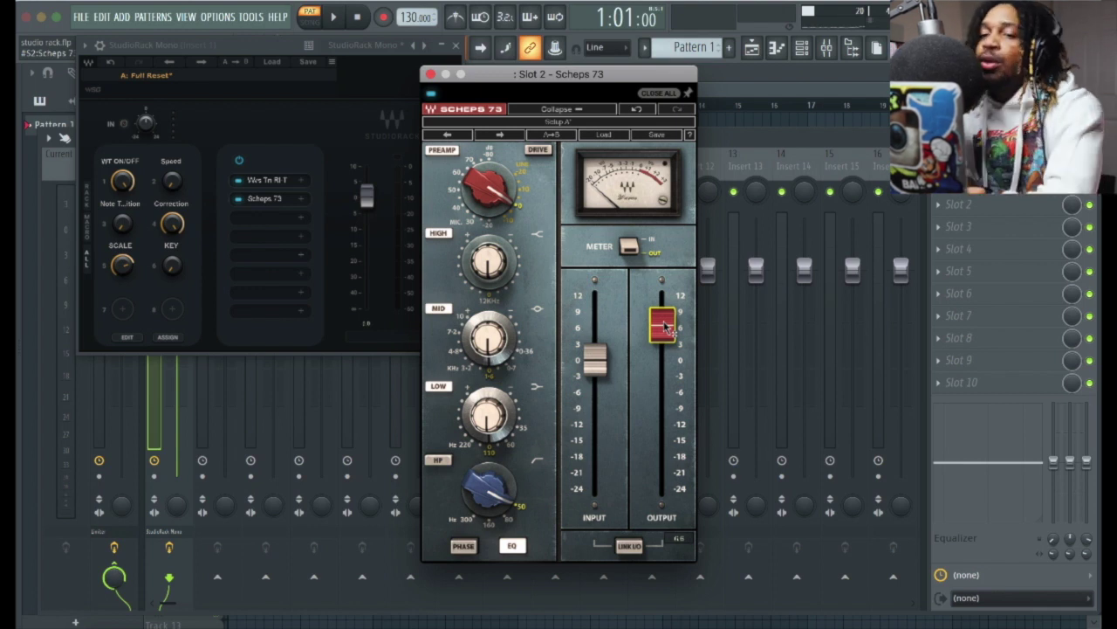
pyautogui.moveTo(665, 327); pyautogui.dragTo(665, 336)
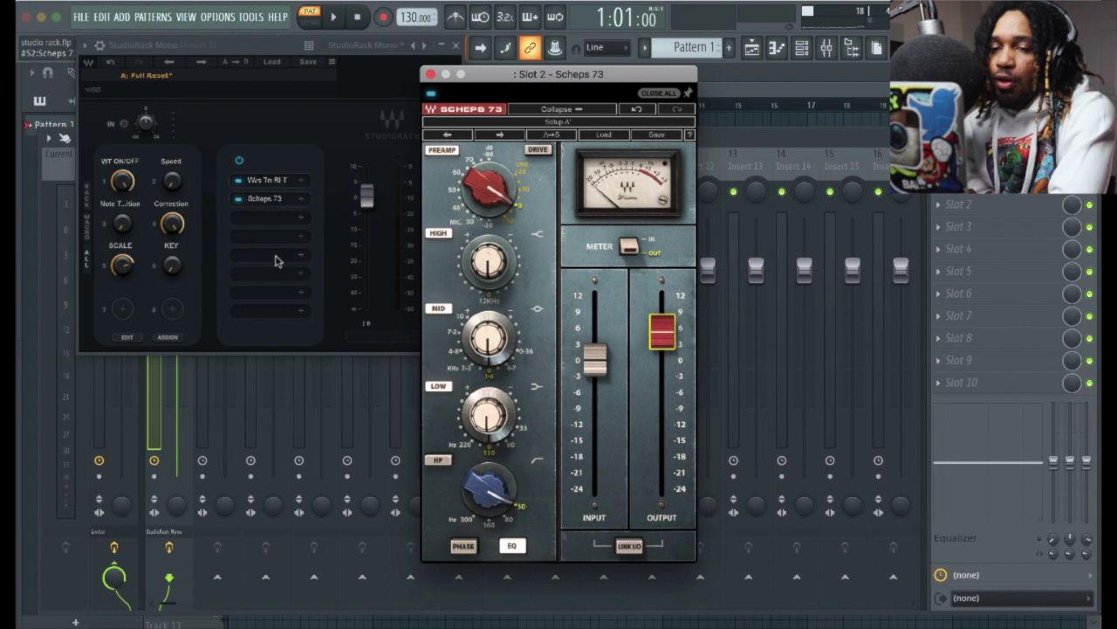
# Assign macro 7 to the Output control of Scheps 73 and turn its knob down slightly.
pyautogui.click(120, 309)
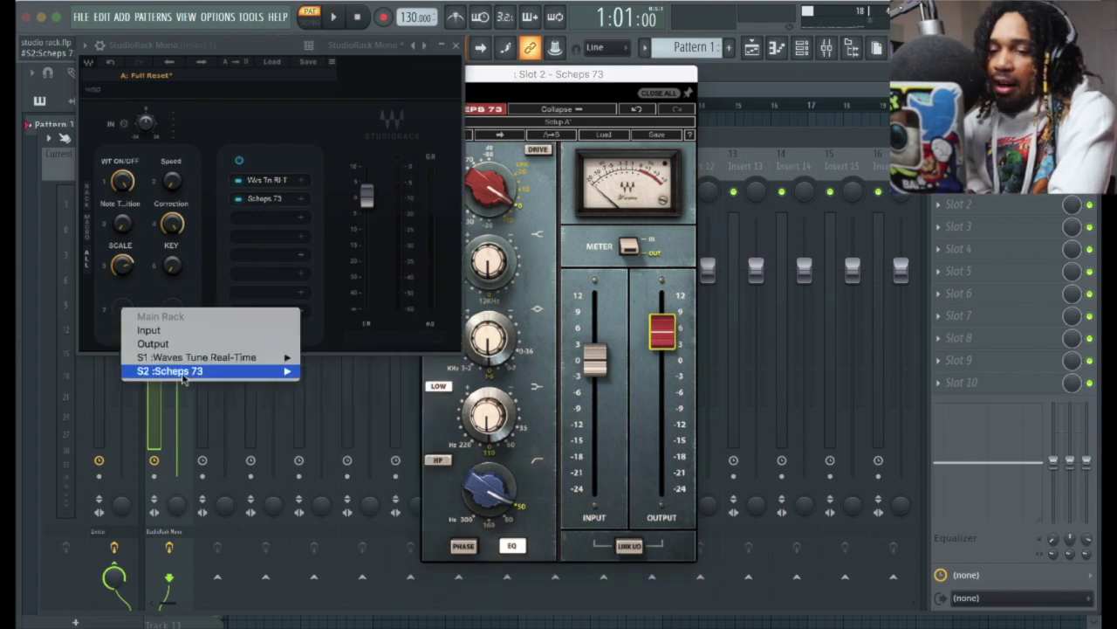
pyautogui.moveTo(185, 371)
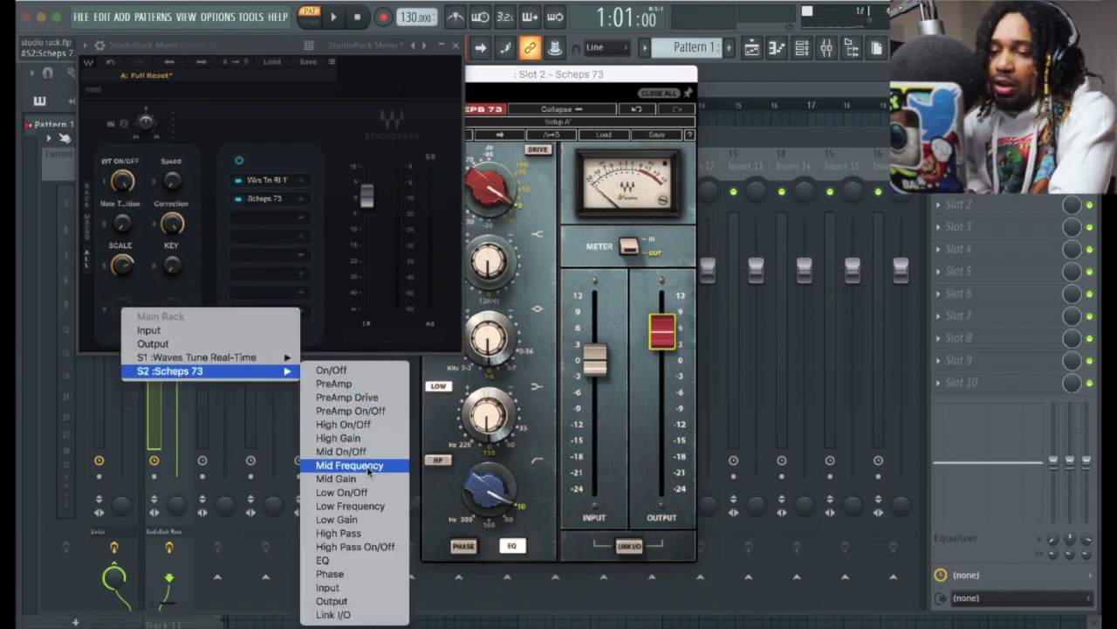
pyautogui.click(353, 601)
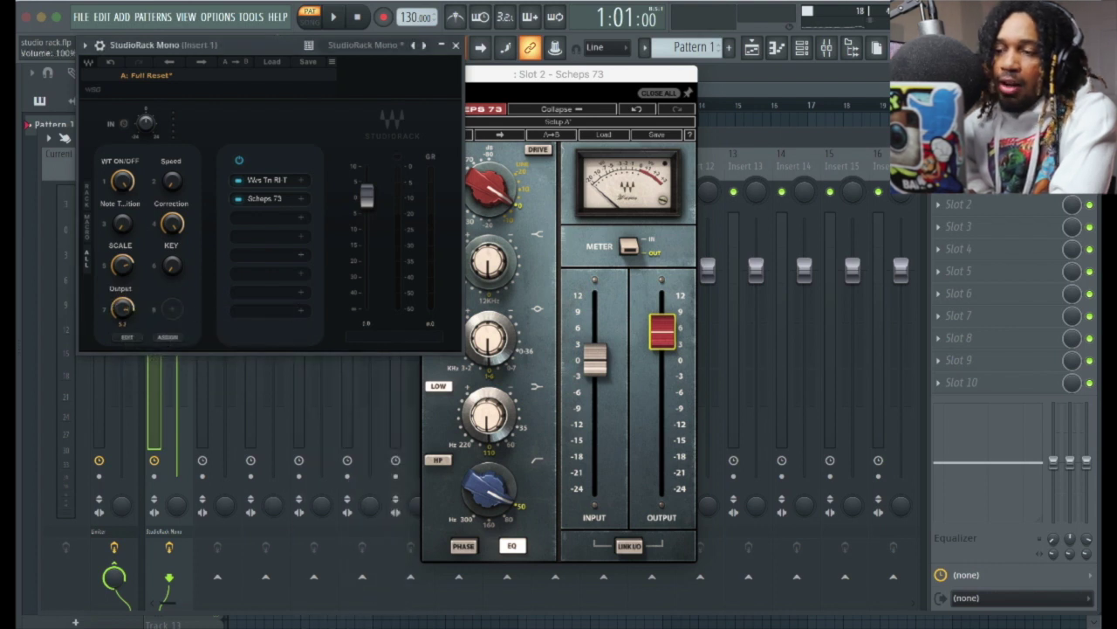
pyautogui.moveTo(121, 307); pyautogui.dragTo(120, 303)
# Rename macro 7 to PRE AMP.
pyautogui.doubleClick(120, 290)
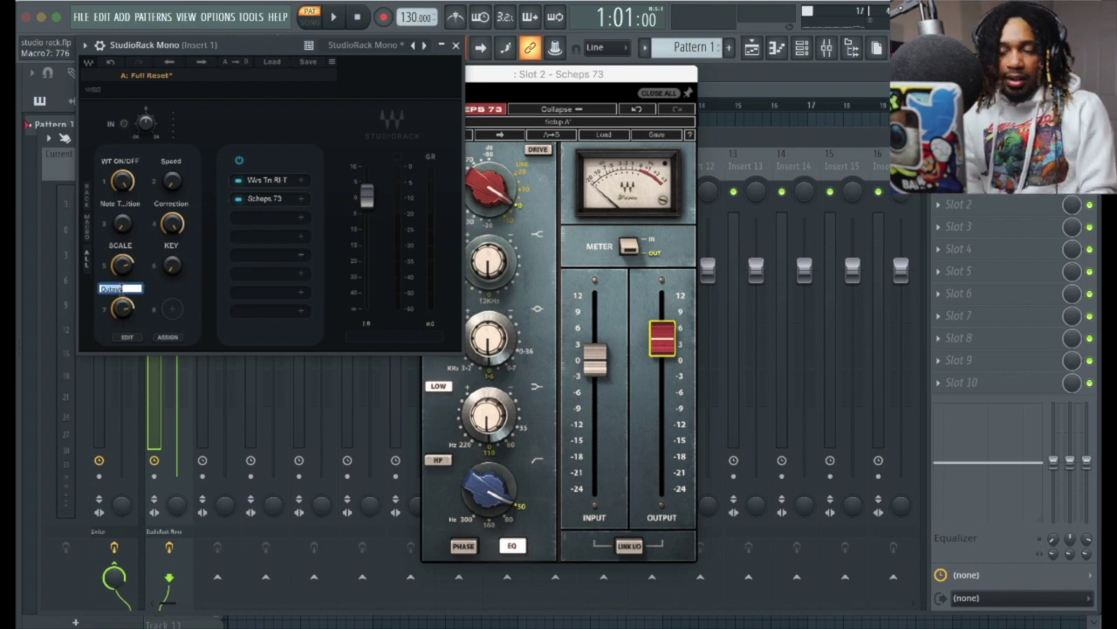
pyautogui.write('PRE')
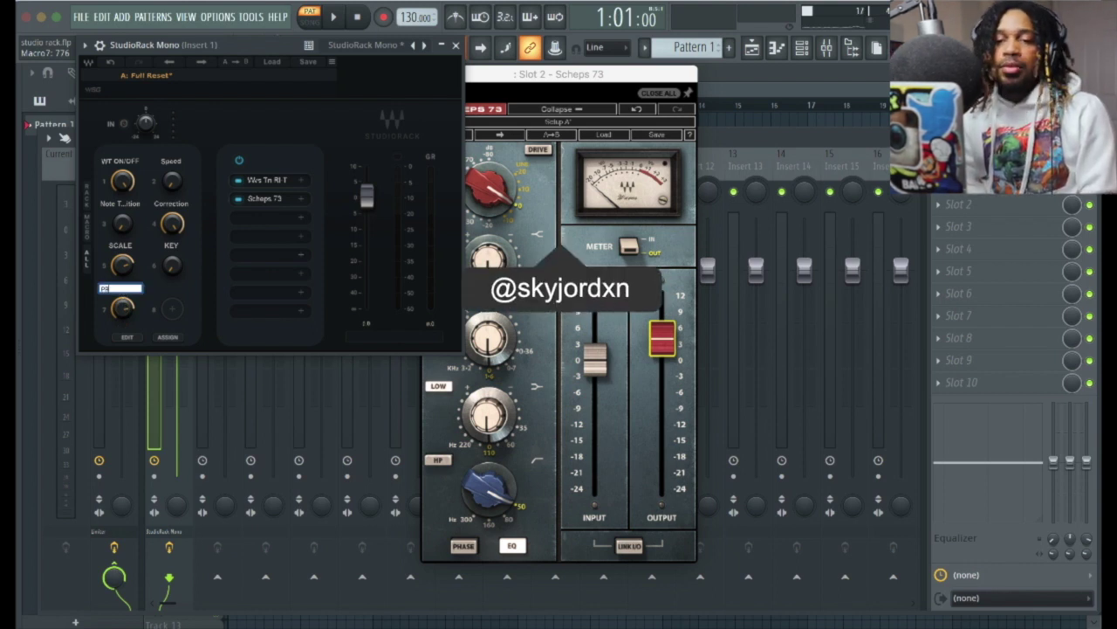
pyautogui.write(' AMP')
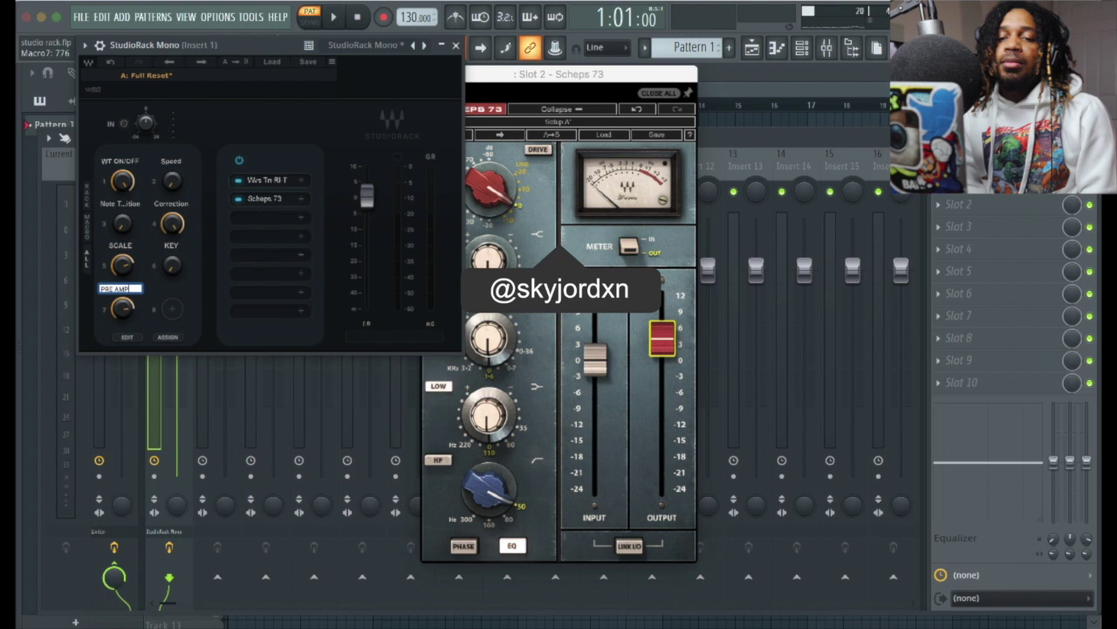
pyautogui.press('Return')
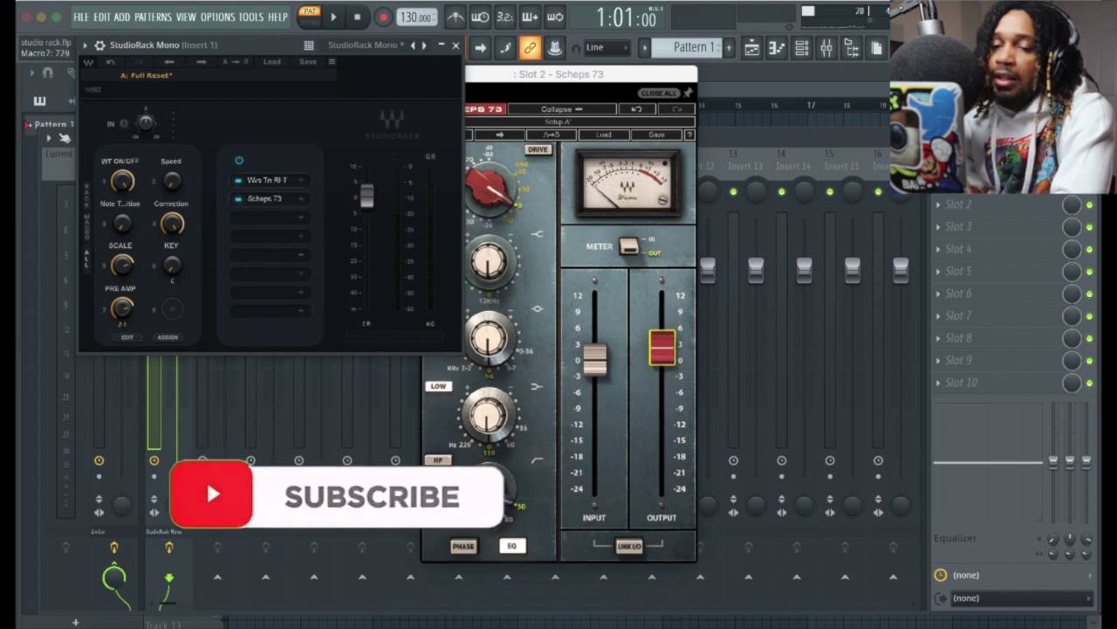
# Insert a Parallel Split into the rack's third slot, below Scheps 73.
pyautogui.click(301, 217)
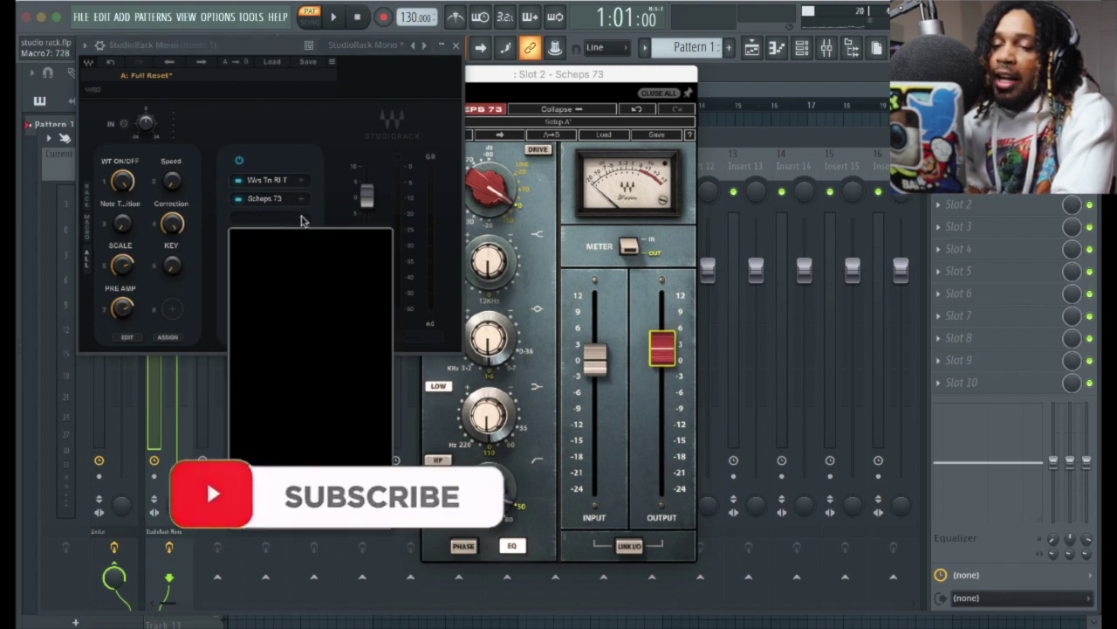
pyautogui.click(325, 204)
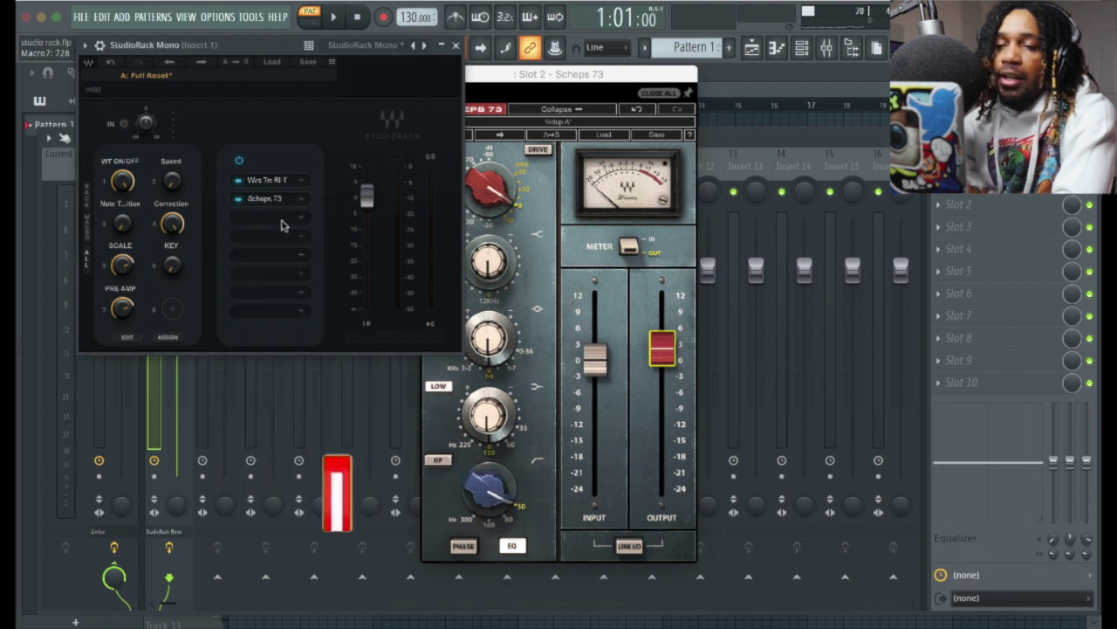
pyautogui.click(301, 219)
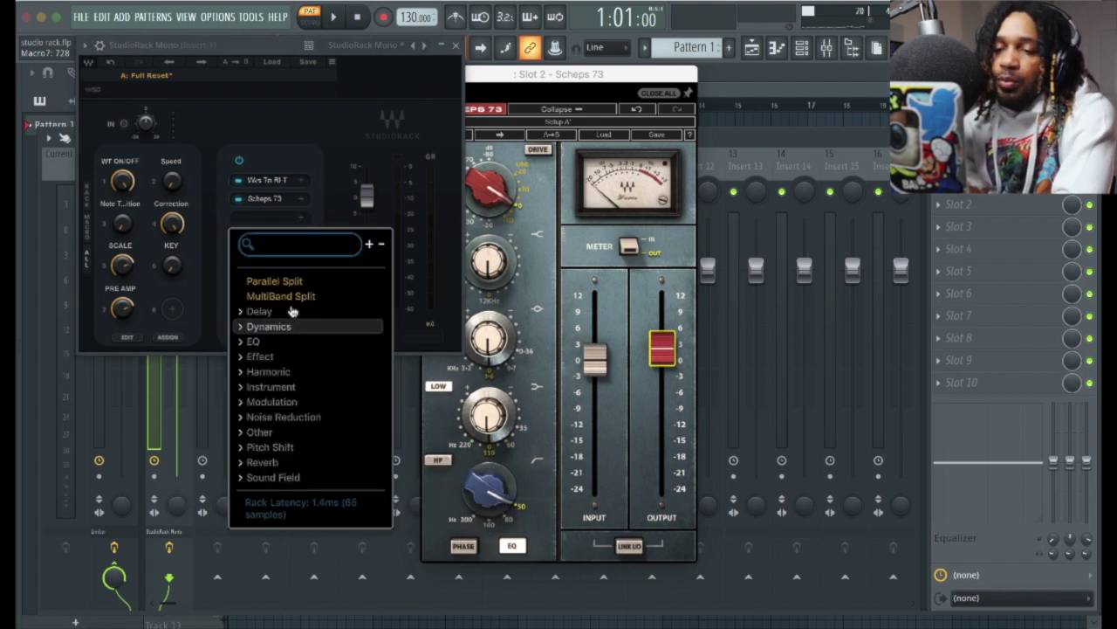
pyautogui.click(289, 284)
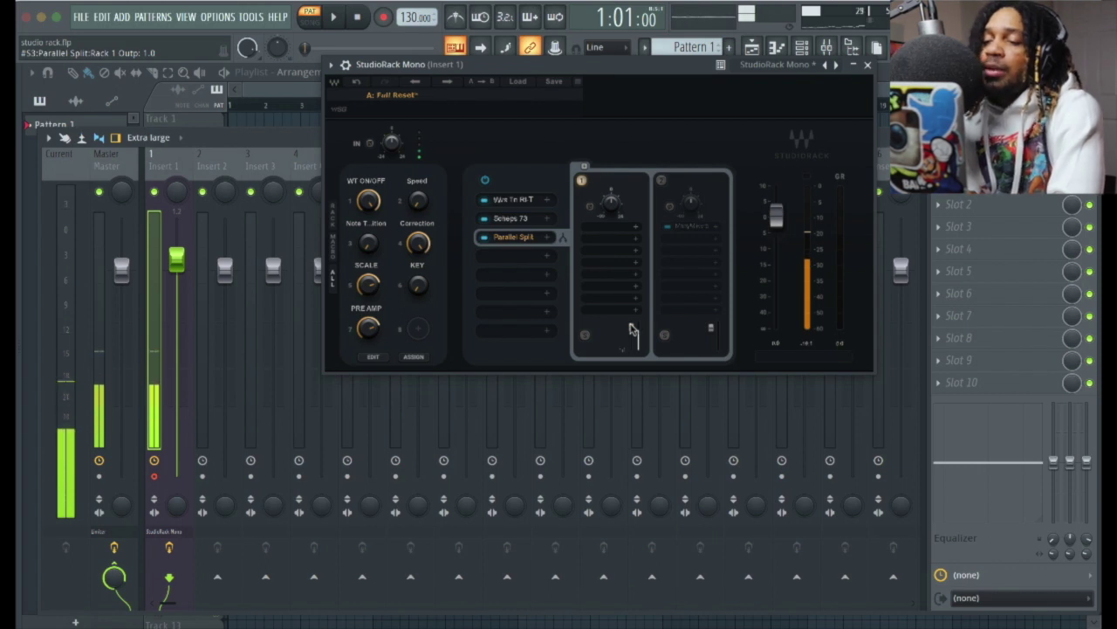
# Unmute rack 2 of the Parallel Split, lower its output to about -10.4 and set its input to about 1.4.
pyautogui.click(662, 181)
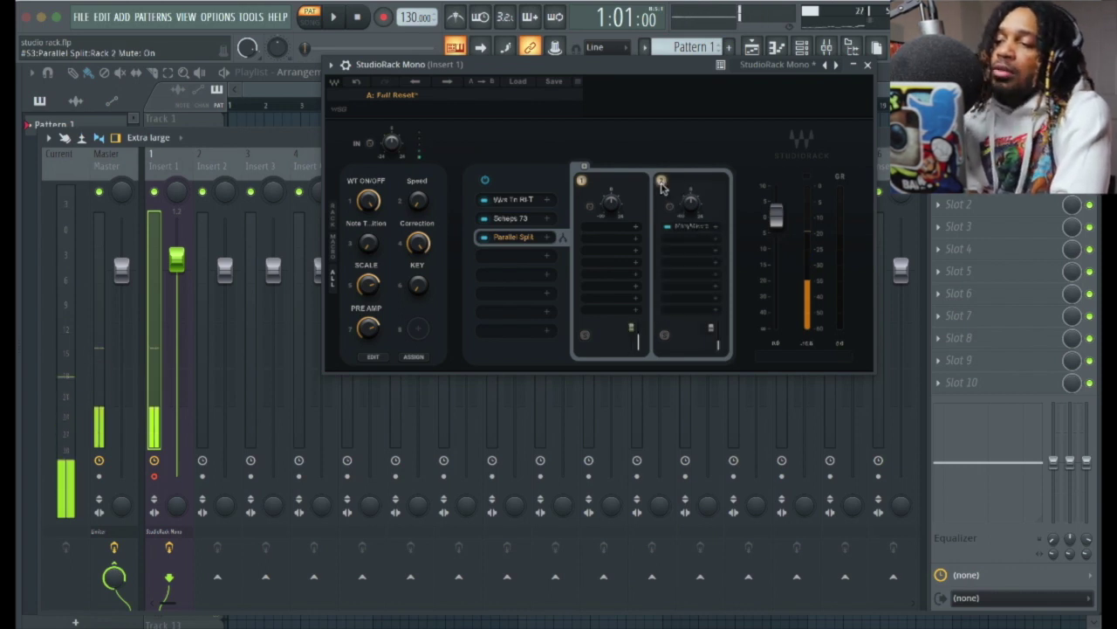
pyautogui.moveTo(710, 330)
pyautogui.mouseDown()
pyautogui.moveTo(711, 349)
pyautogui.moveTo(710, 333)
pyautogui.mouseUp()
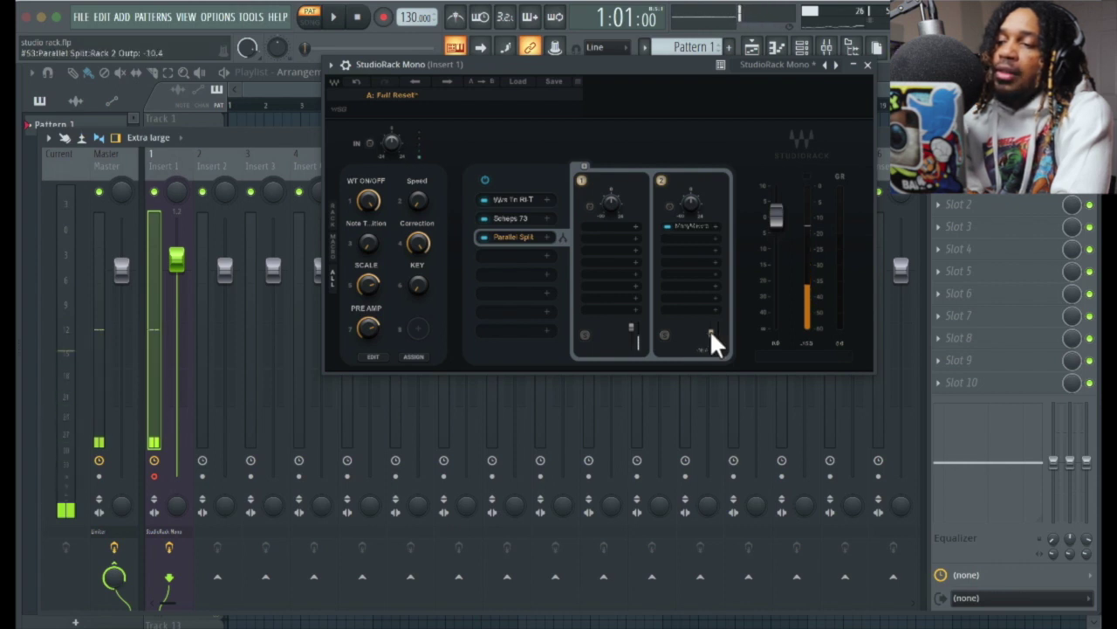
pyautogui.moveTo(692, 203); pyautogui.dragTo(691, 168)
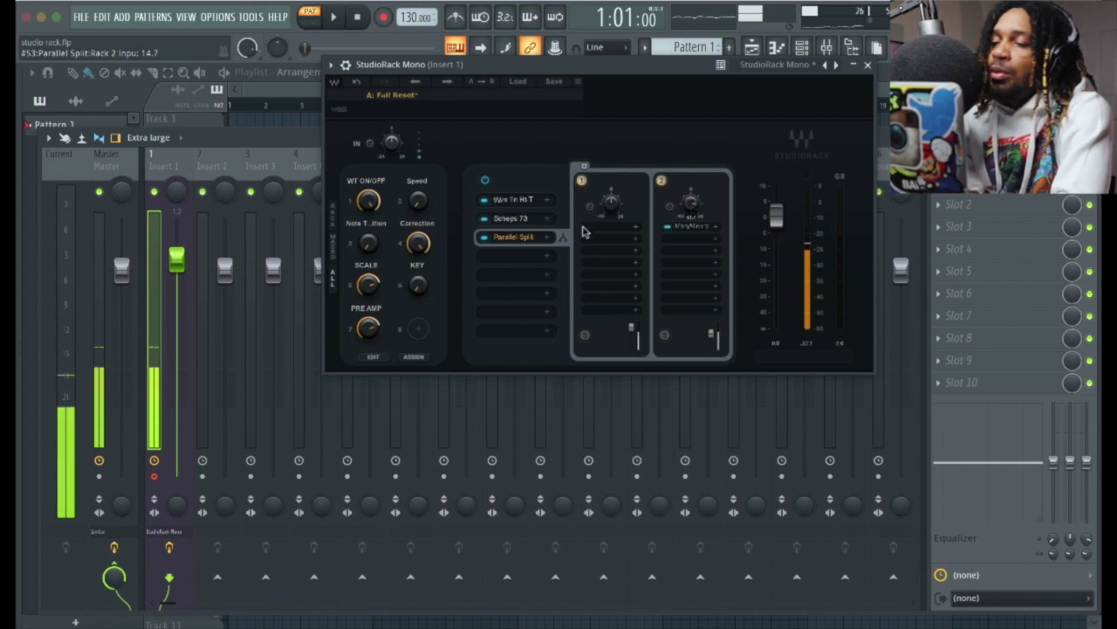
pyautogui.moveTo(692, 206); pyautogui.dragTo(692, 241)
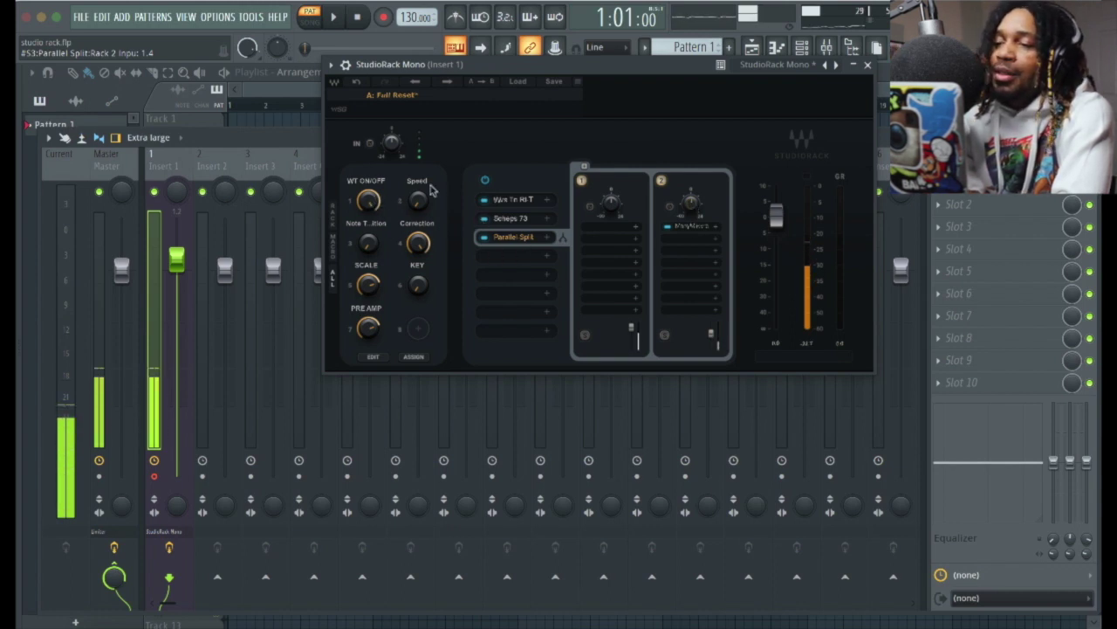
# Check Waves Tune Real-Time, then set the MannyM Reverb in rack 2 to Chamber with a Reverb Amount of about 99.8.
pyautogui.click(515, 202)
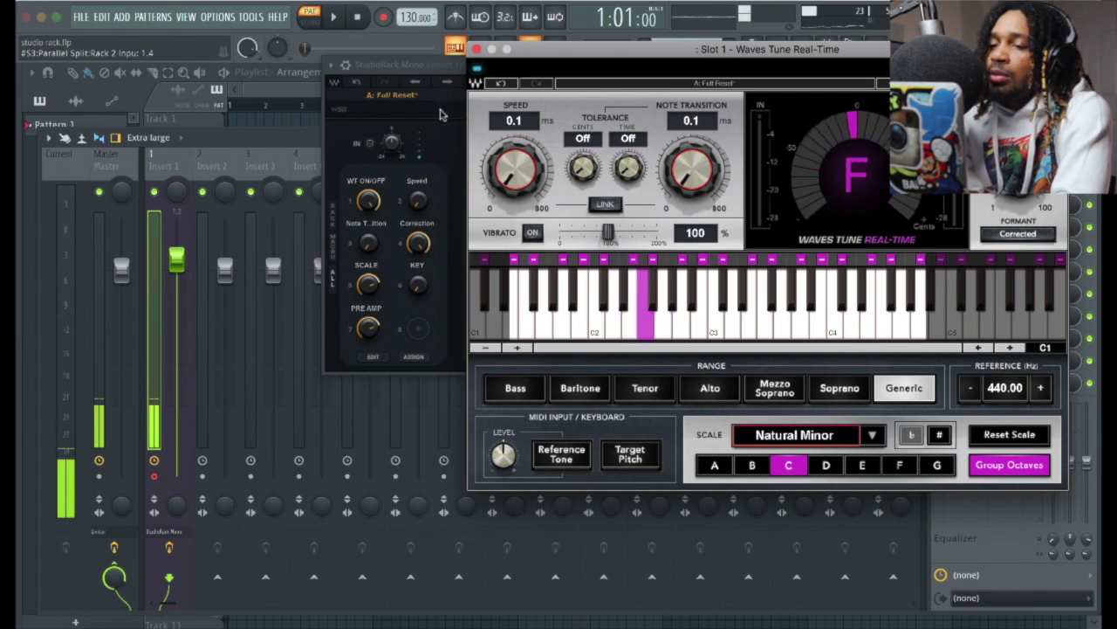
pyautogui.click(354, 329)
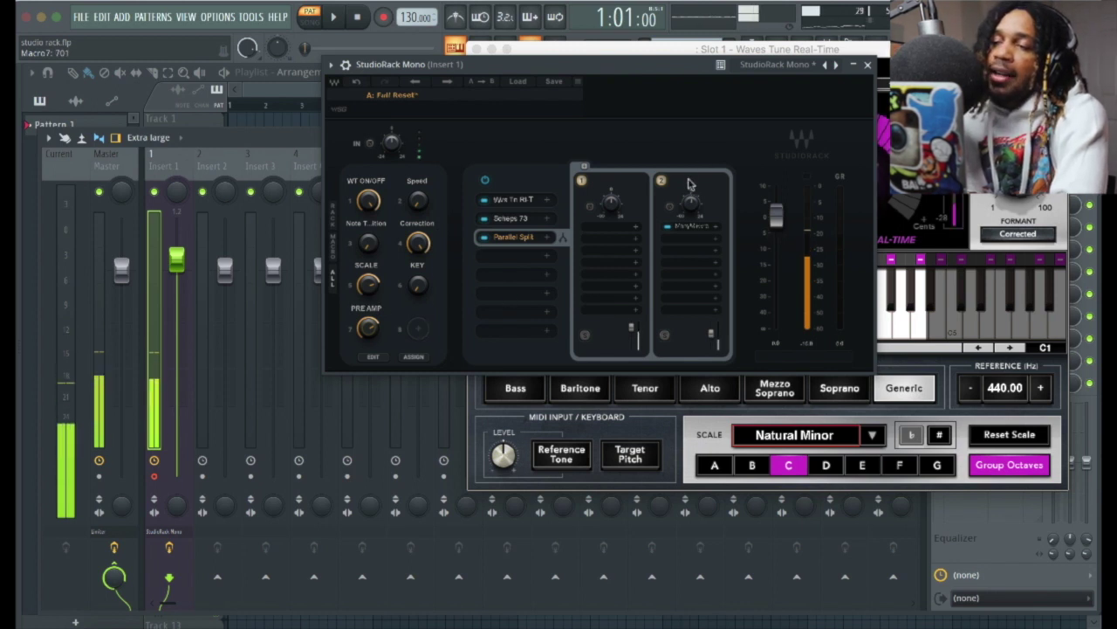
pyautogui.click(690, 228)
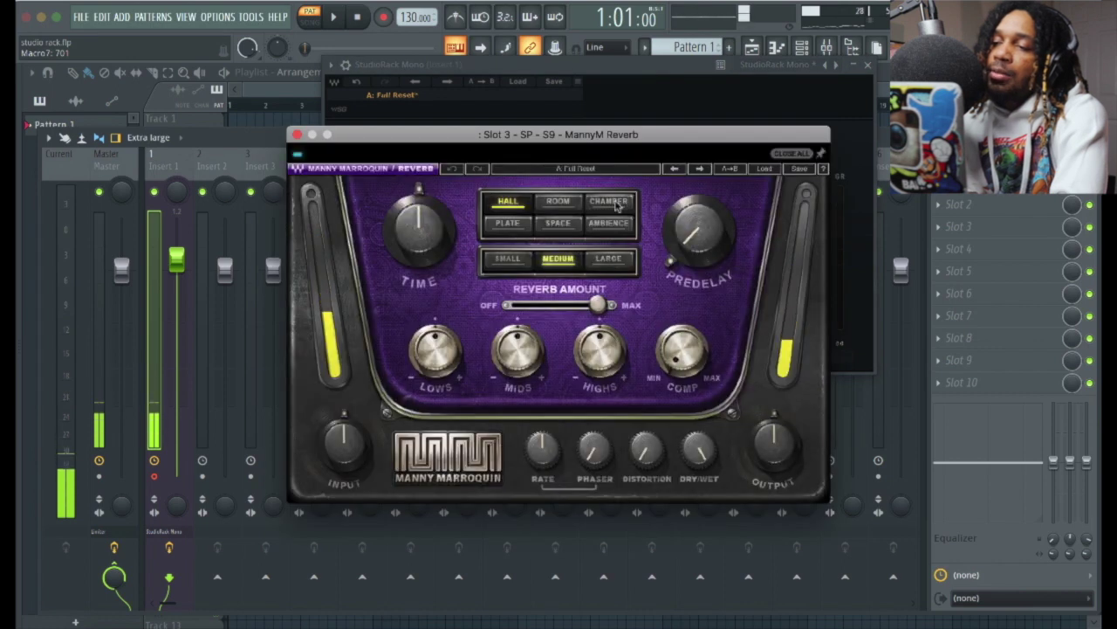
pyautogui.click(617, 205)
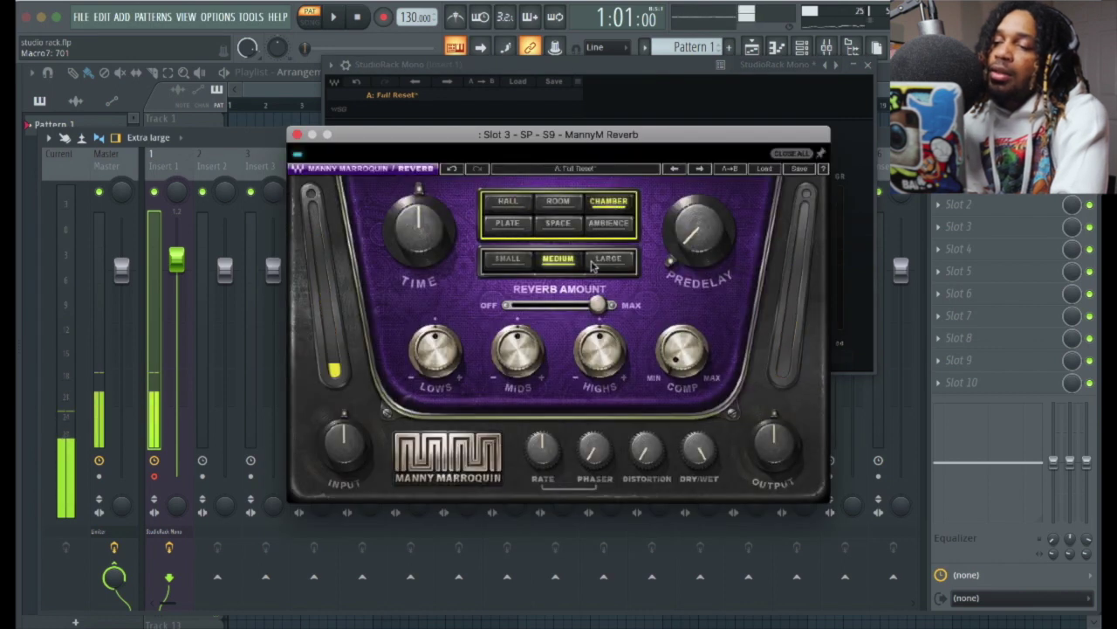
pyautogui.click(598, 304)
pyautogui.moveTo(598, 304)
pyautogui.mouseDown()
pyautogui.moveTo(534, 304)
pyautogui.moveTo(596, 304)
pyautogui.mouseUp()
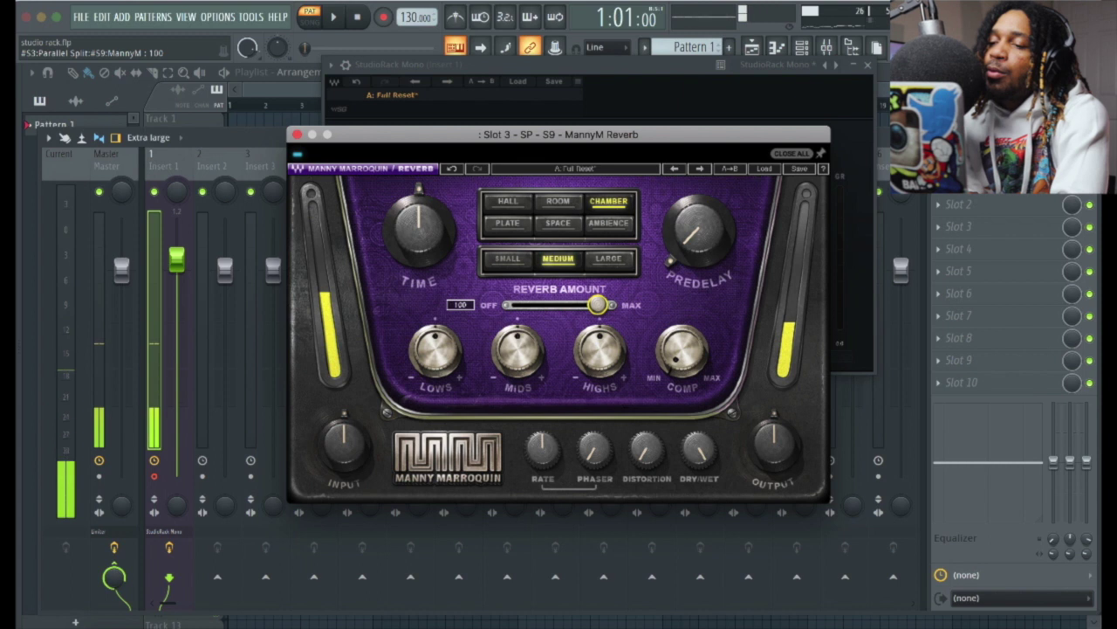
# Assign macro 8 to the Reverb Amount of MannyM Reverb in the Parallel Split and turn its knob down.
pyautogui.moveTo(512, 139); pyautogui.dragTo(737, 129)
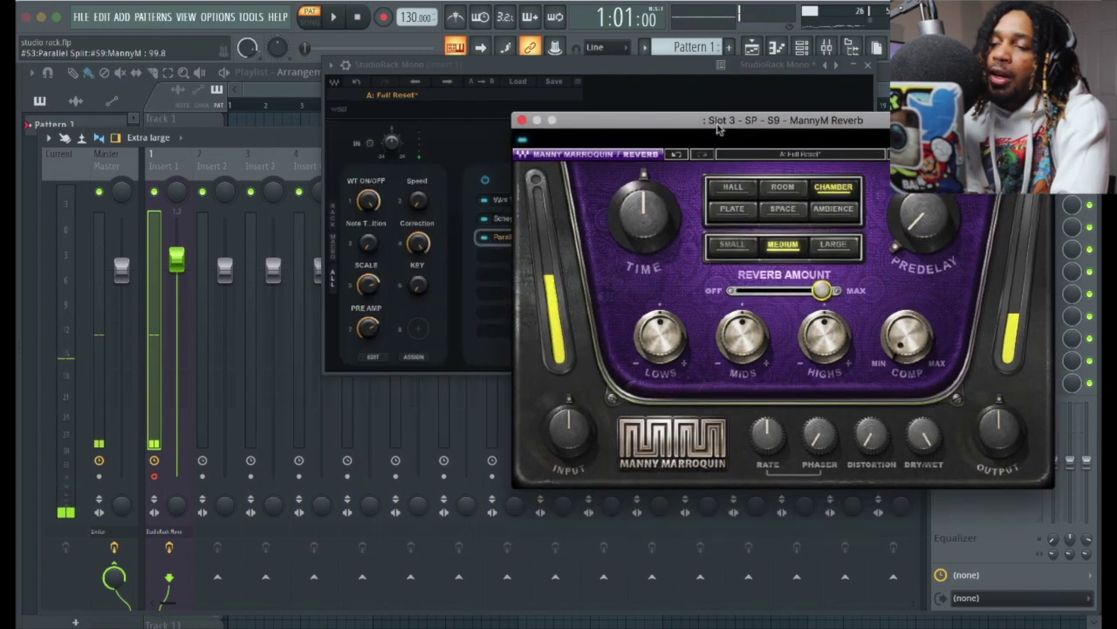
pyautogui.click(415, 329)
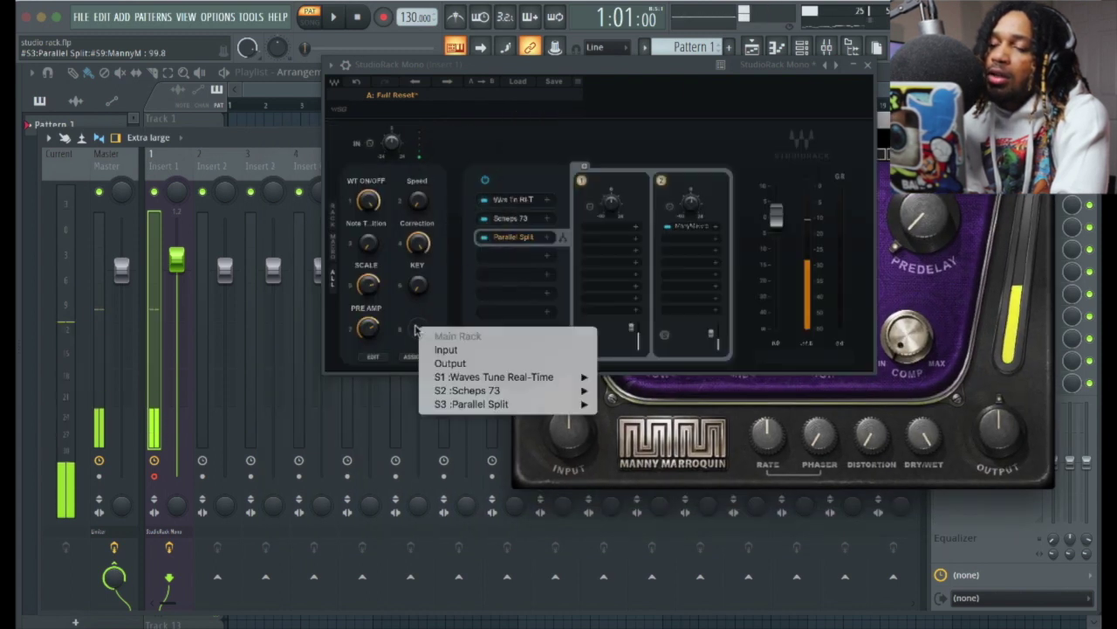
pyautogui.moveTo(470, 409)
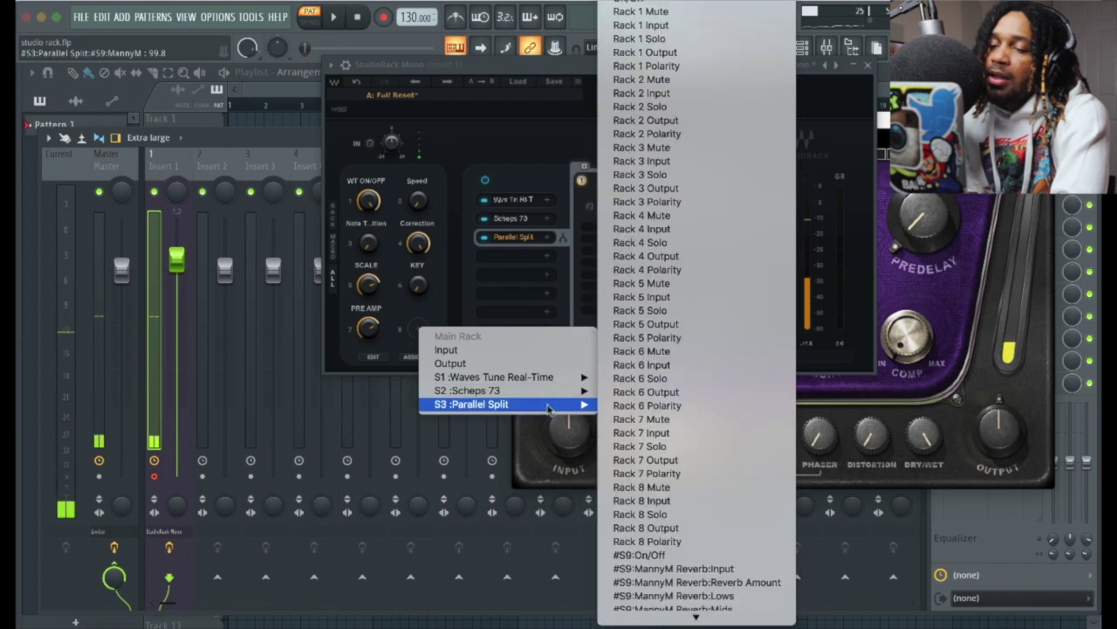
pyautogui.scroll(-2, 642, 490)
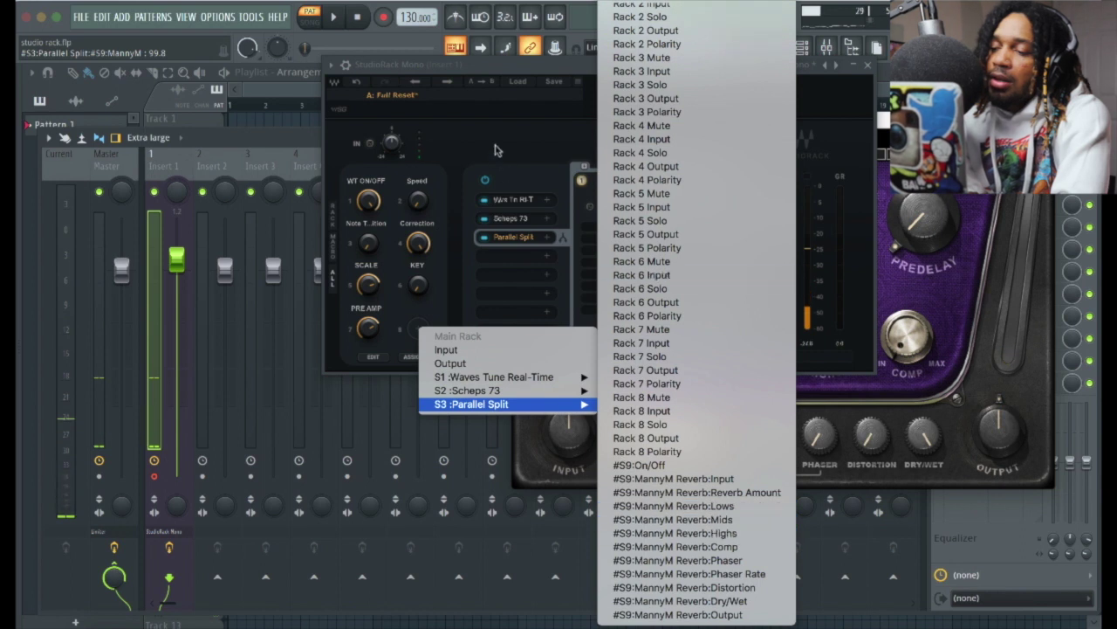
pyautogui.click(715, 500)
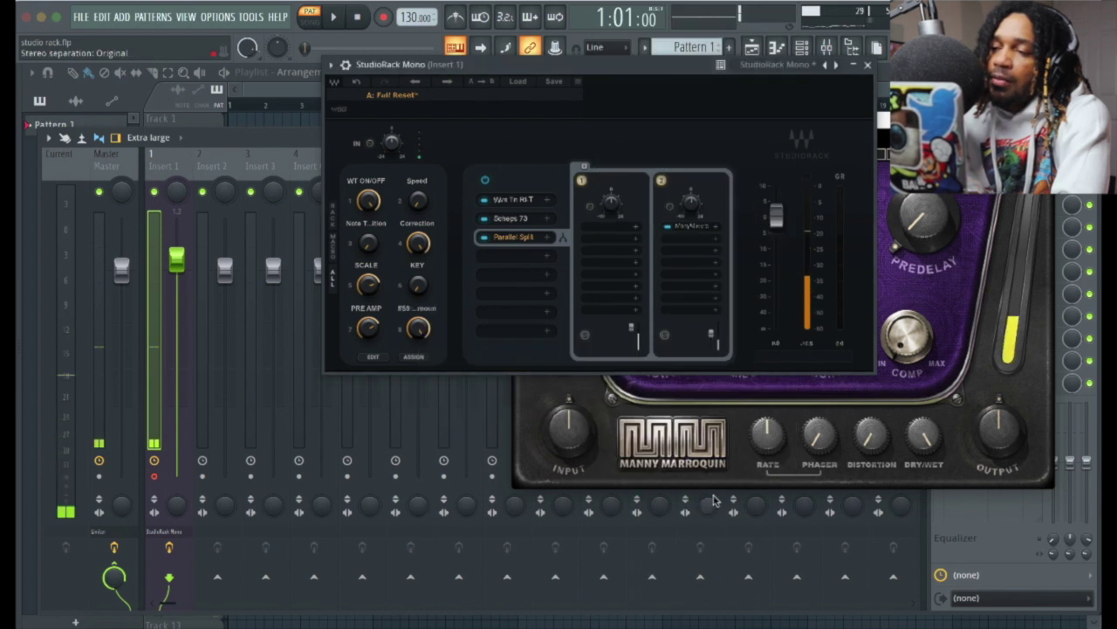
pyautogui.moveTo(568, 74); pyautogui.dragTo(330, 97)
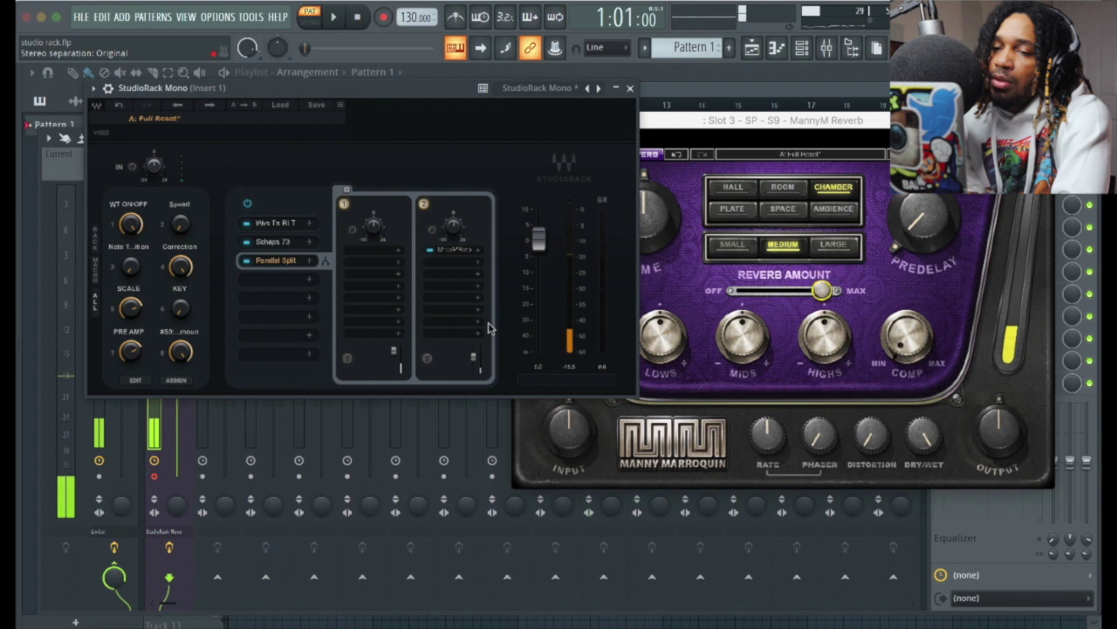
pyautogui.moveTo(180, 349)
pyautogui.mouseDown()
pyautogui.moveTo(182, 389)
pyautogui.moveTo(181, 343)
pyautogui.moveTo(181, 367)
pyautogui.mouseUp()
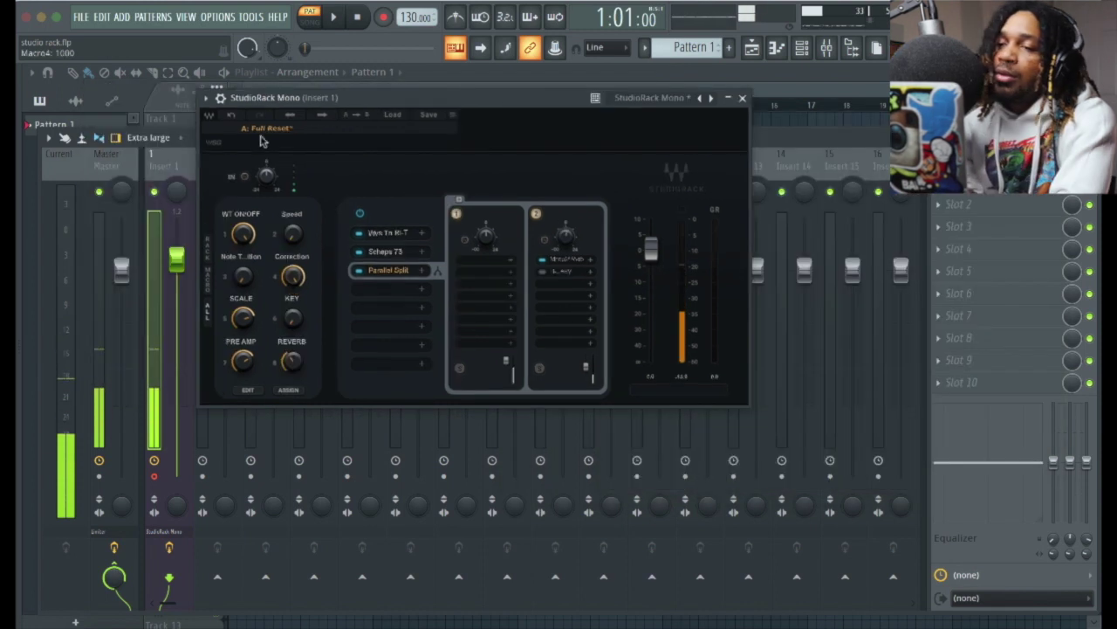
# Reduce the rack to its macro-only view and turn up the KEY and SCALE macro knobs.
pyautogui.click(209, 279)
pyautogui.moveTo(303, 98); pyautogui.dragTo(480, 161)
pyautogui.moveTo(470, 378); pyautogui.dragTo(470, 364)
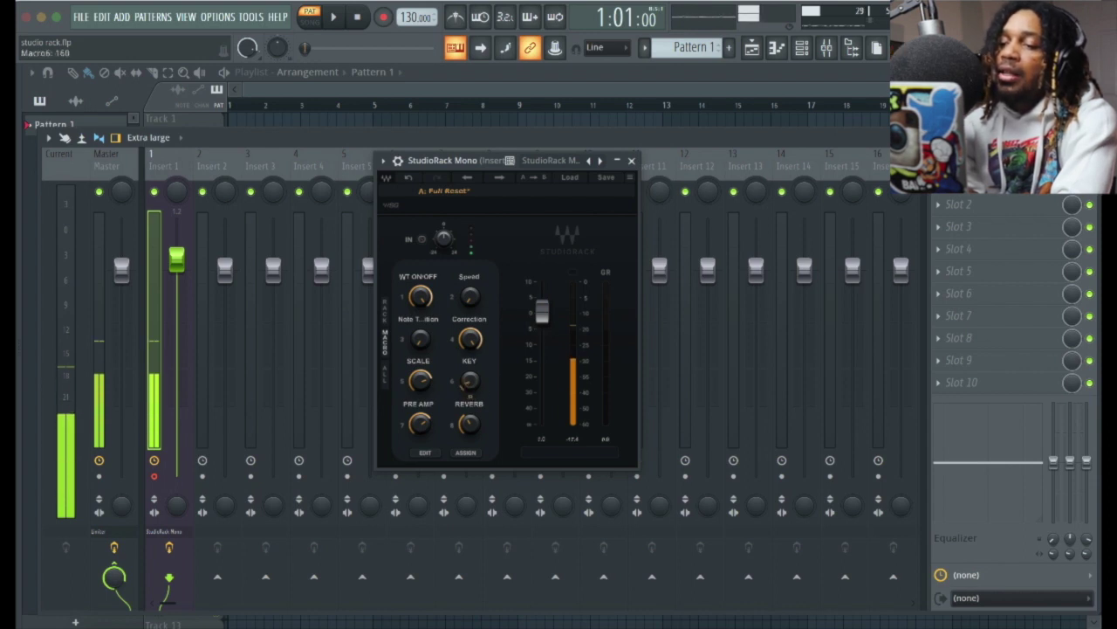
pyautogui.click(421, 380)
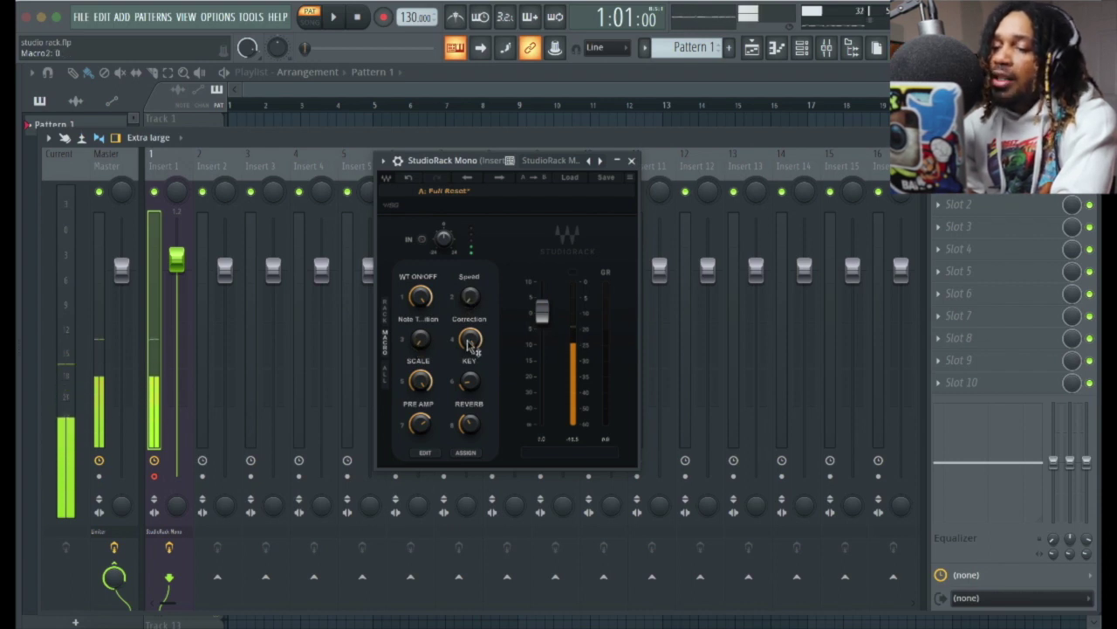
# Try the Correction, PRE AMP and REVERB macro knobs, and switch WT ON/OFF off and back on, leaving Correction at maximum.
pyautogui.moveTo(471, 338); pyautogui.dragTo(459, 225)
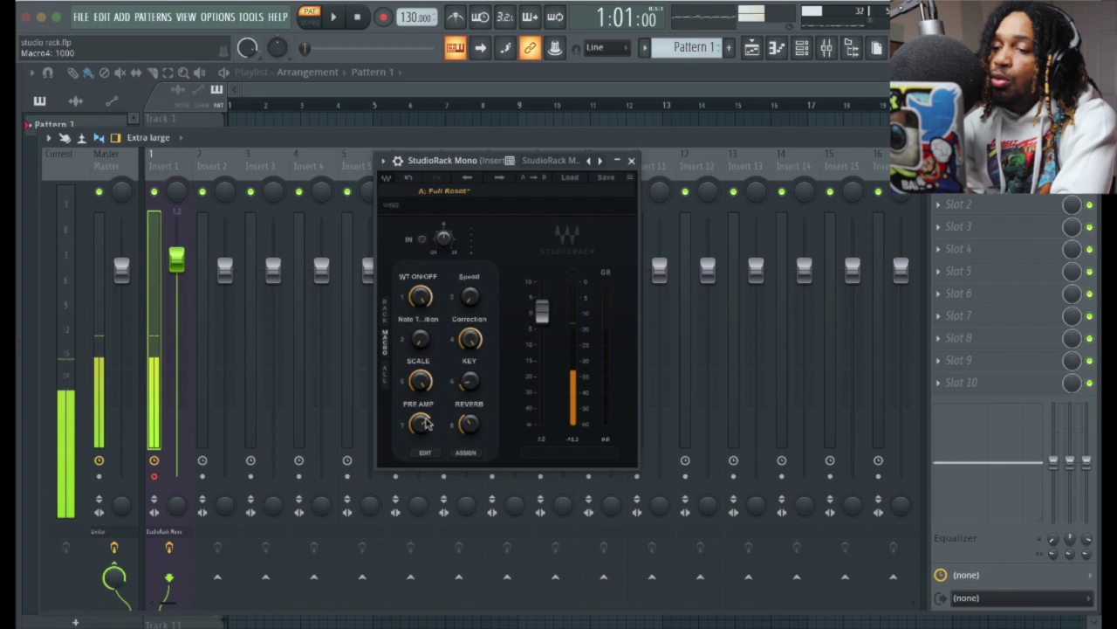
pyautogui.moveTo(420, 423); pyautogui.dragTo(469, 425)
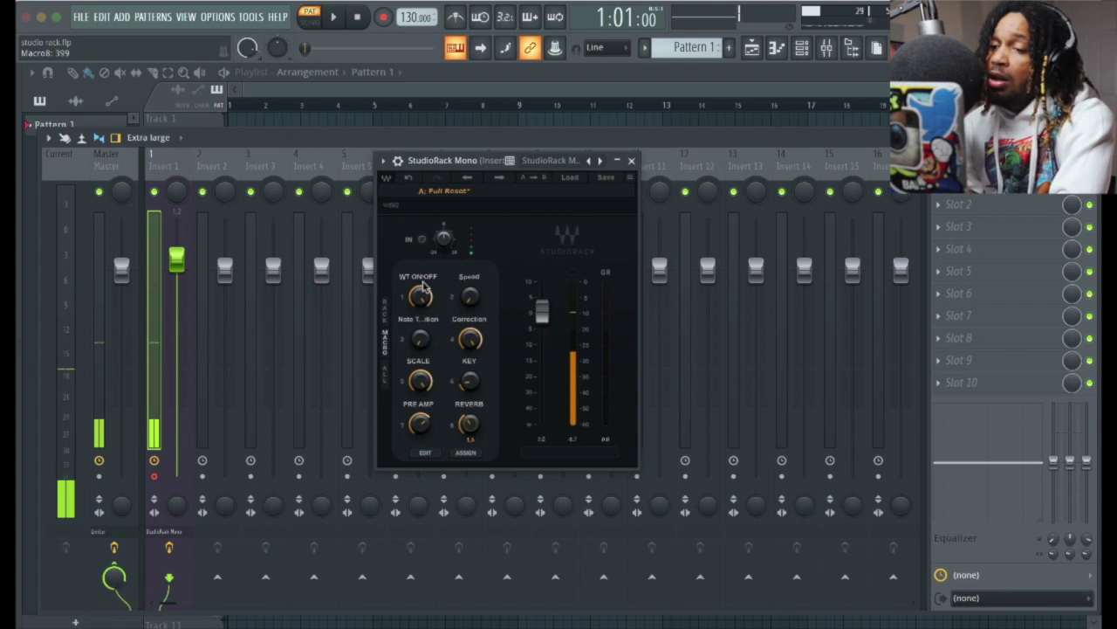
pyautogui.moveTo(420, 297); pyautogui.dragTo(423, 304)
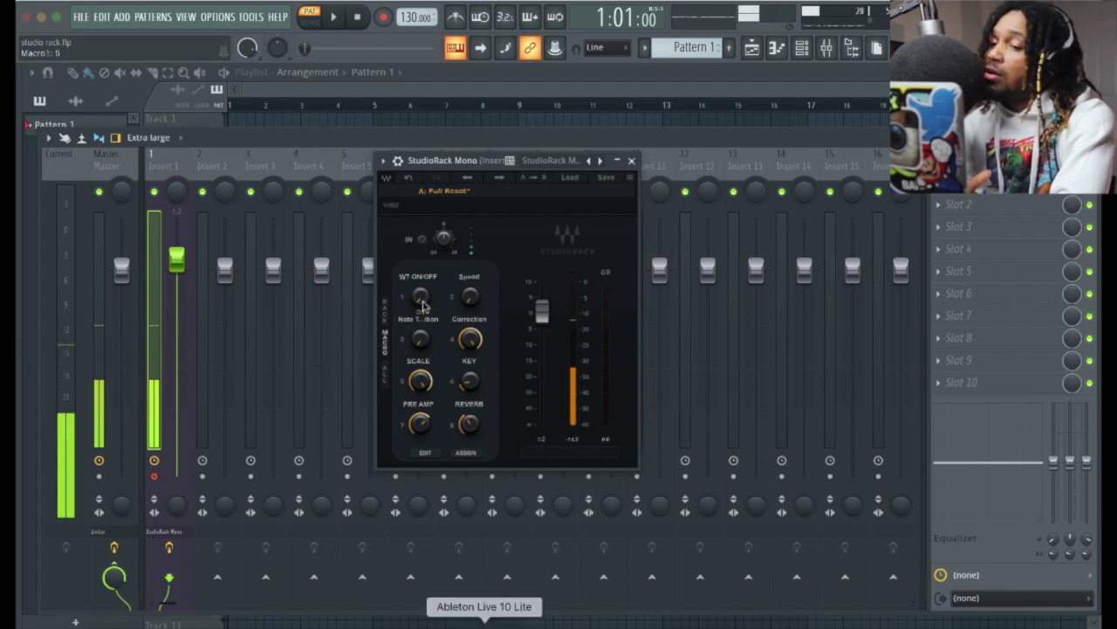
pyautogui.moveTo(422, 304); pyautogui.dragTo(423, 262)
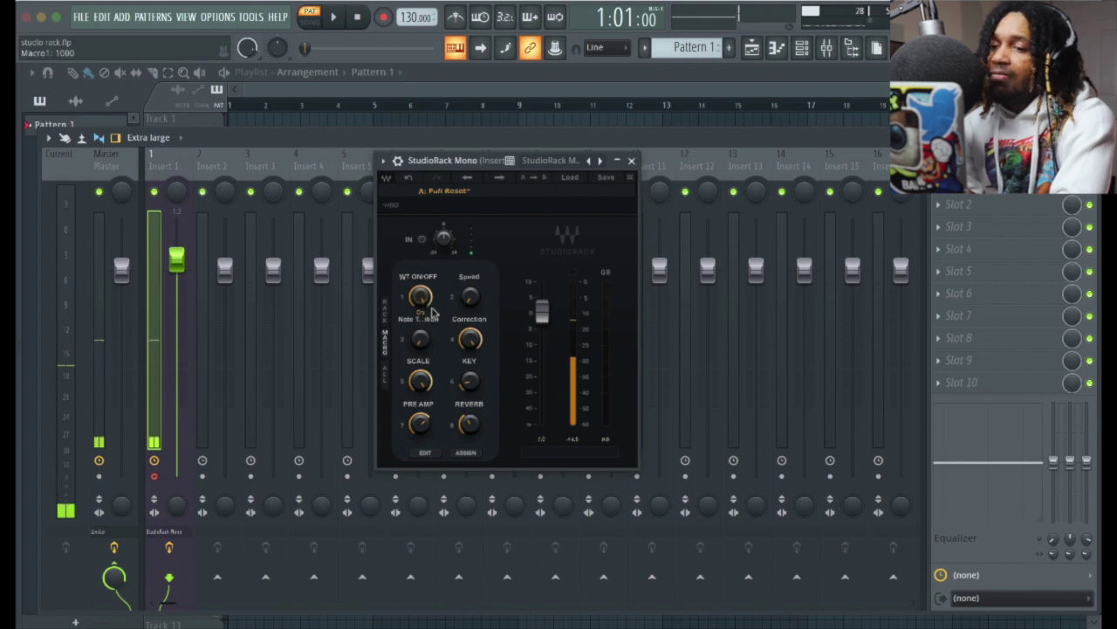